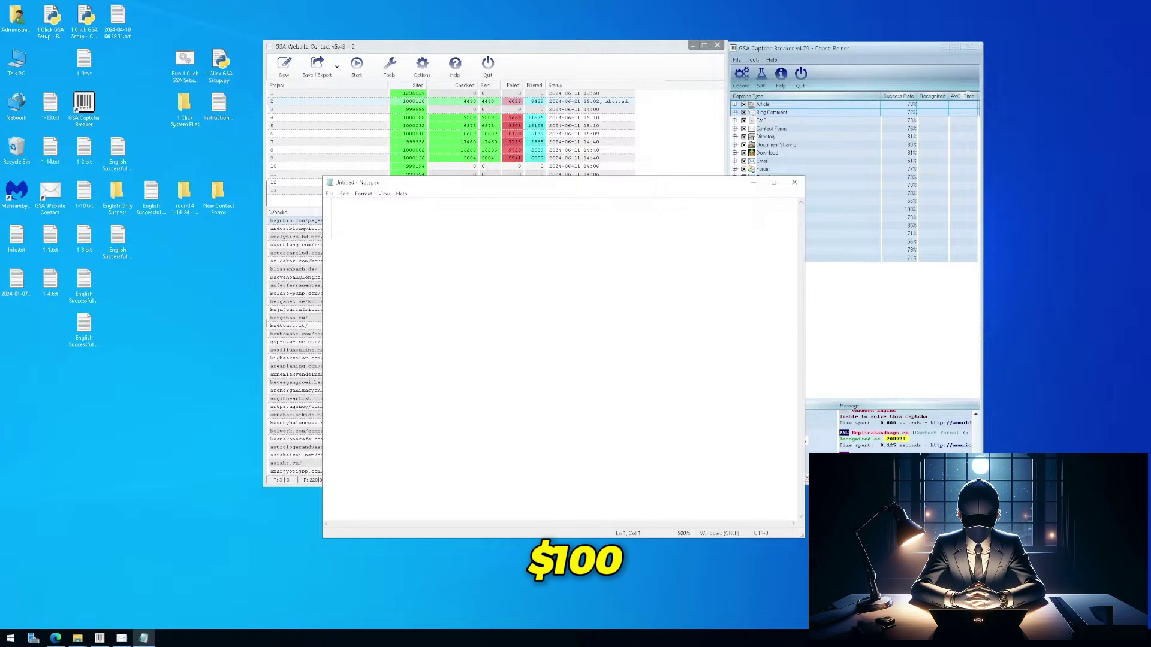
pyautogui.write('$100 v')
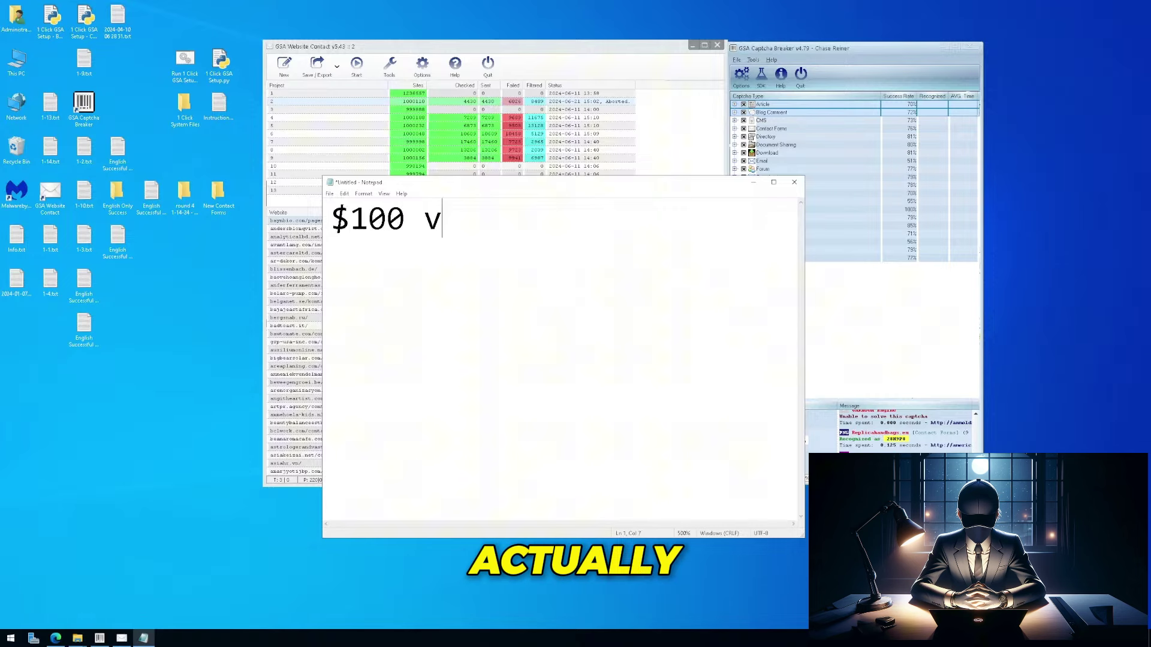
pyautogui.press('BackSpace')
pyautogui.press('Return')
pyautogui.write('(')
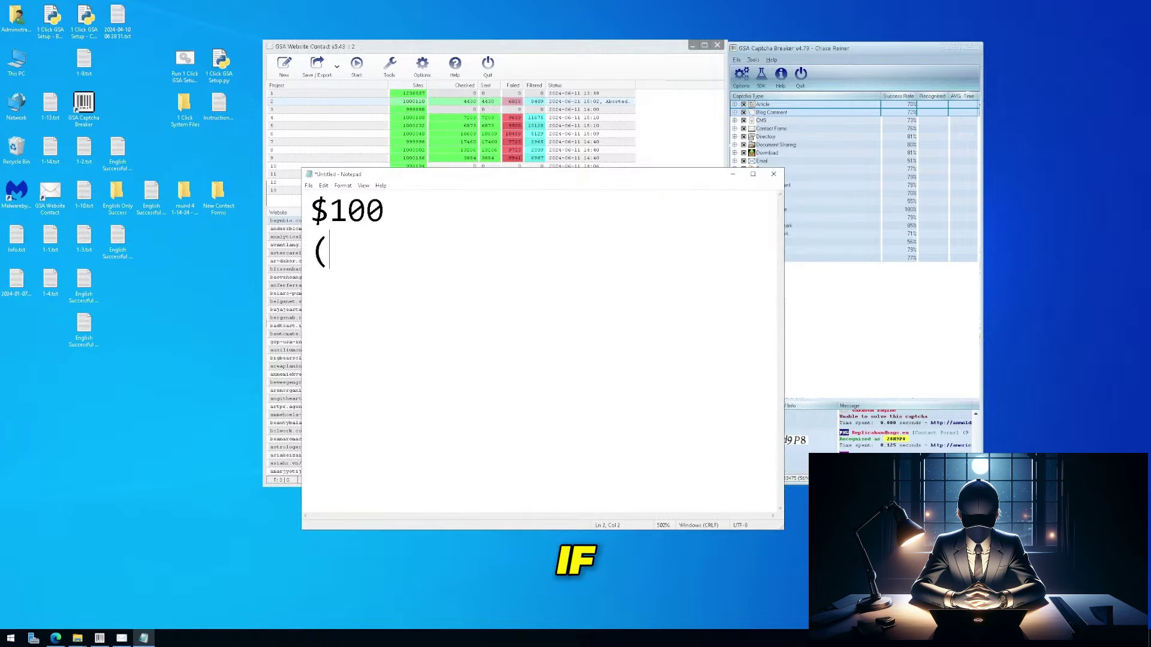
pyautogui.write('yes')
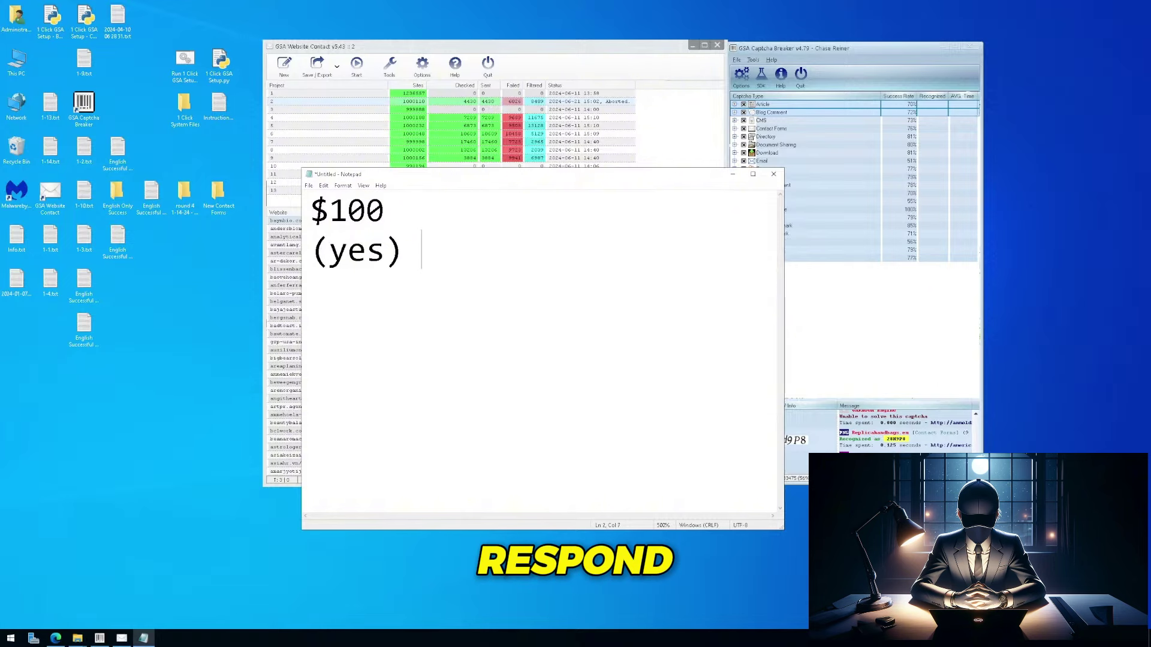
pyautogui.hotkey('shift', 'Left')
pyautogui.hotkey('shift', 'Left')
pyautogui.hotkey('shift', 'Left')
pyautogui.hotkey('ctrl', 'a')
pyautogui.press('Right')
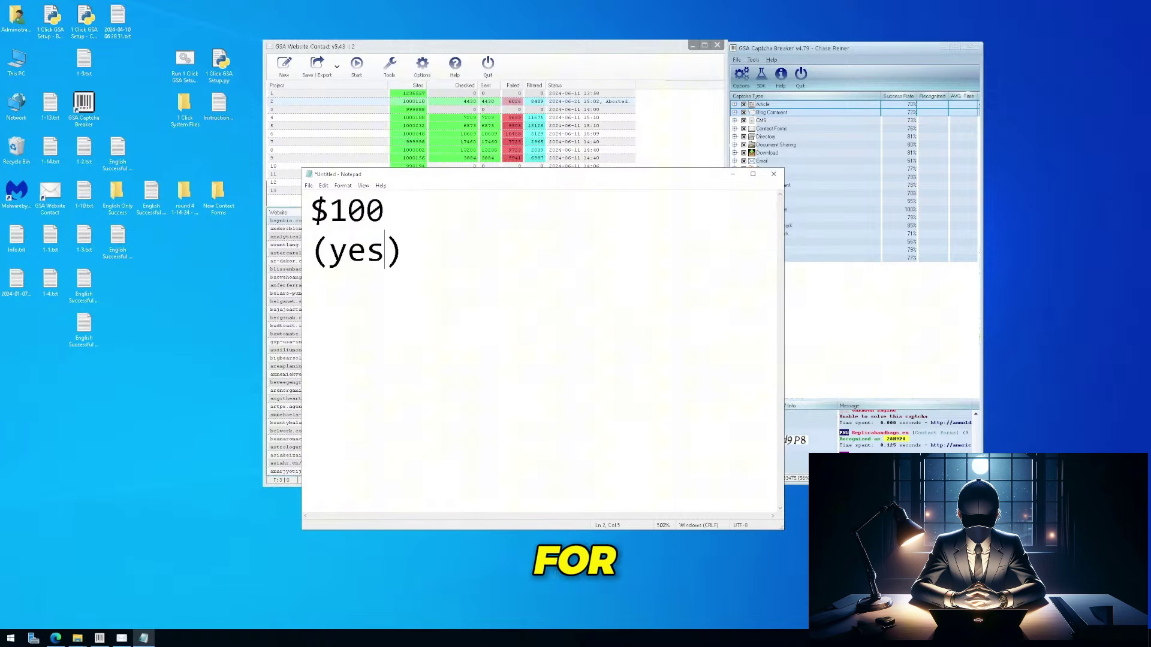
pyautogui.hotkey('shift', 'Left')
pyautogui.hotkey('shift', 'Left')
pyautogui.hotkey('shift', 'Left')
pyautogui.hotkey('shift', 'Left')
pyautogui.press('Right')
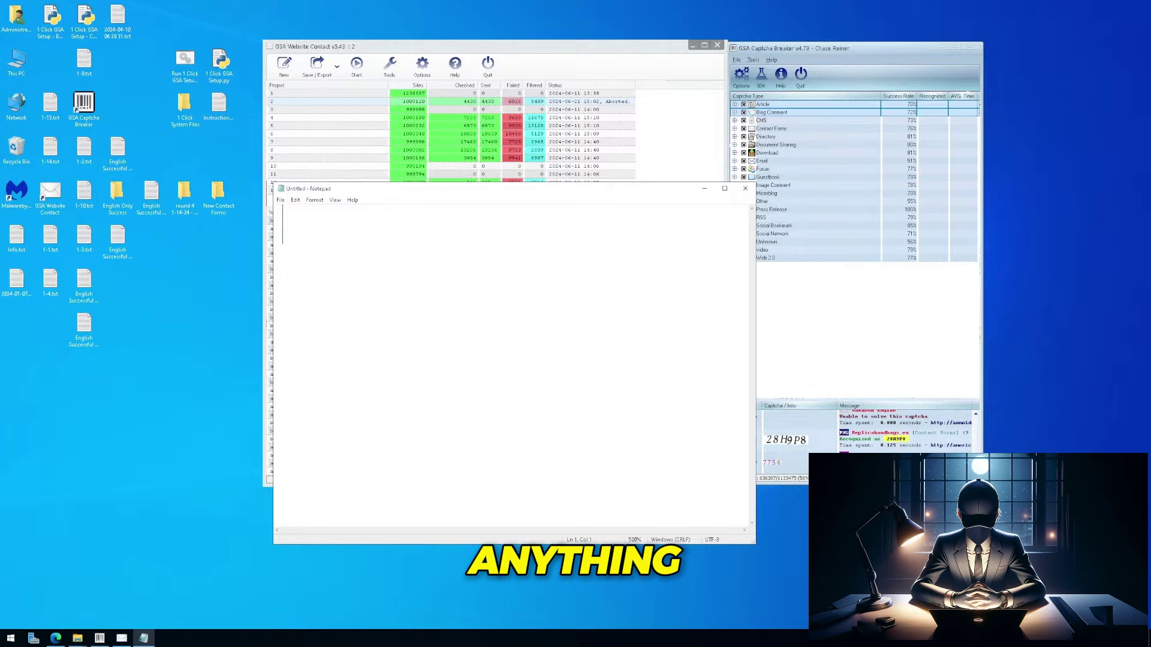
pyautogui.write('b')
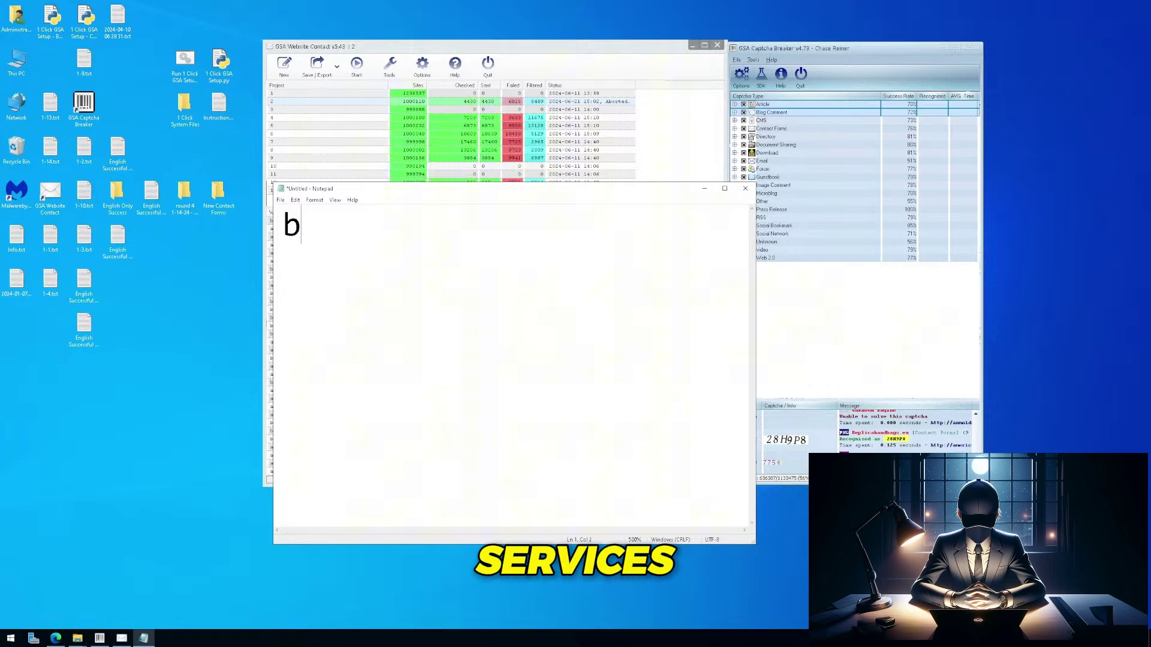
pyautogui.write('uild interest ')
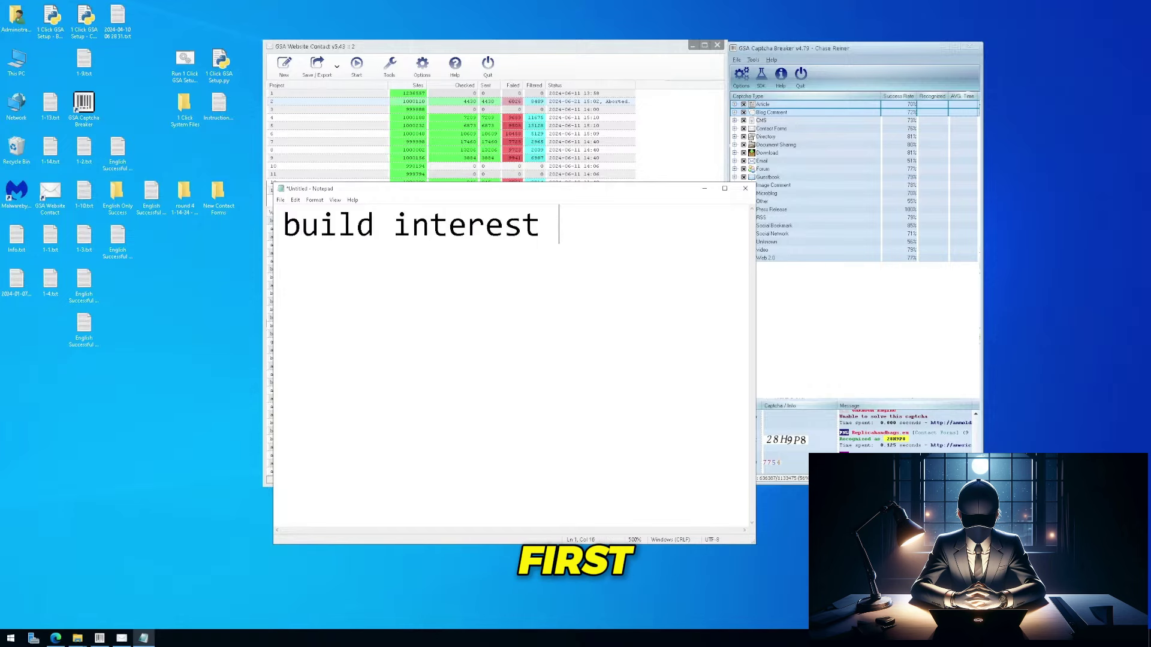
pyautogui.write('-> hey')
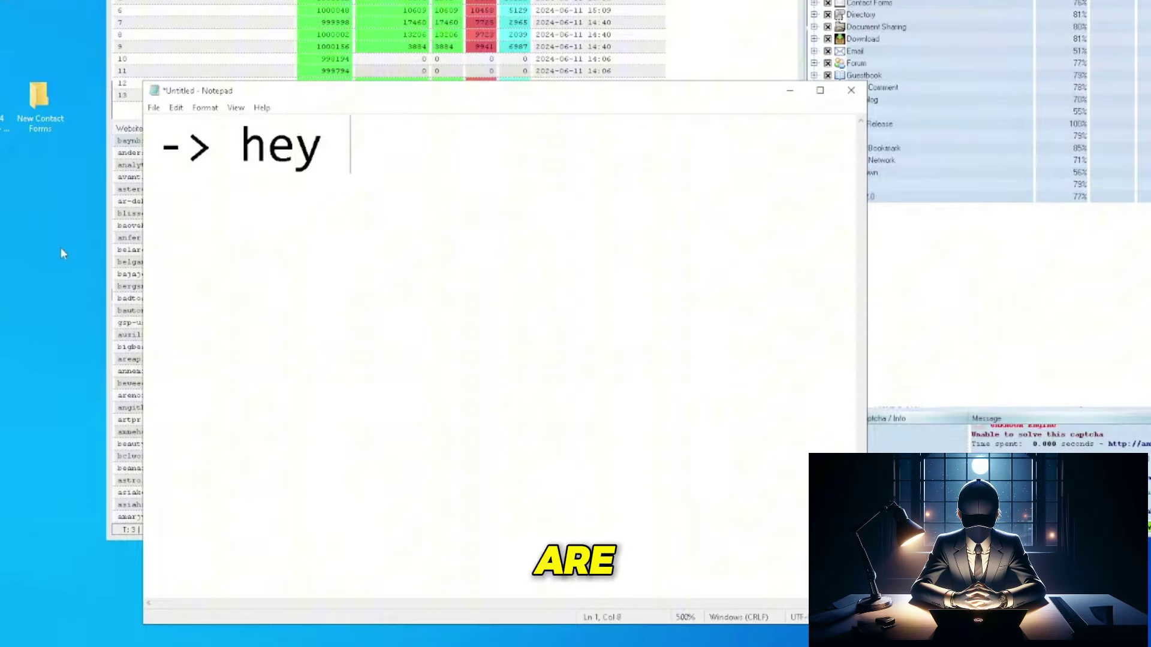
pyautogui.write('I did this thing -')
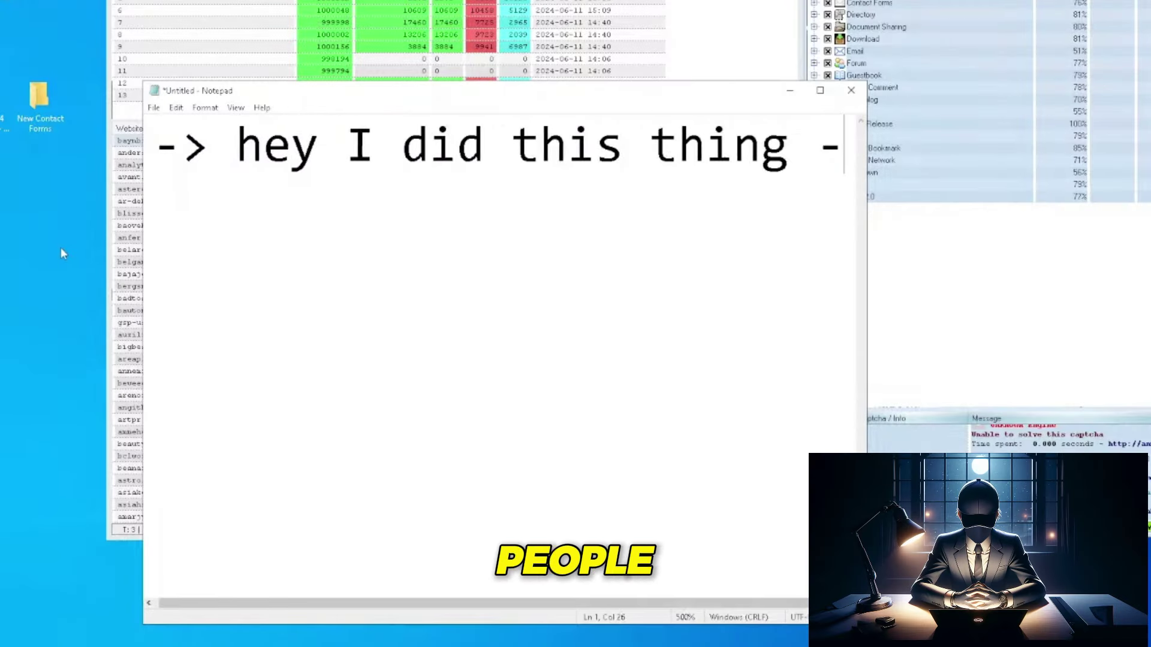
pyautogui.write('>')
pyautogui.hotkey('shift', 'Home')
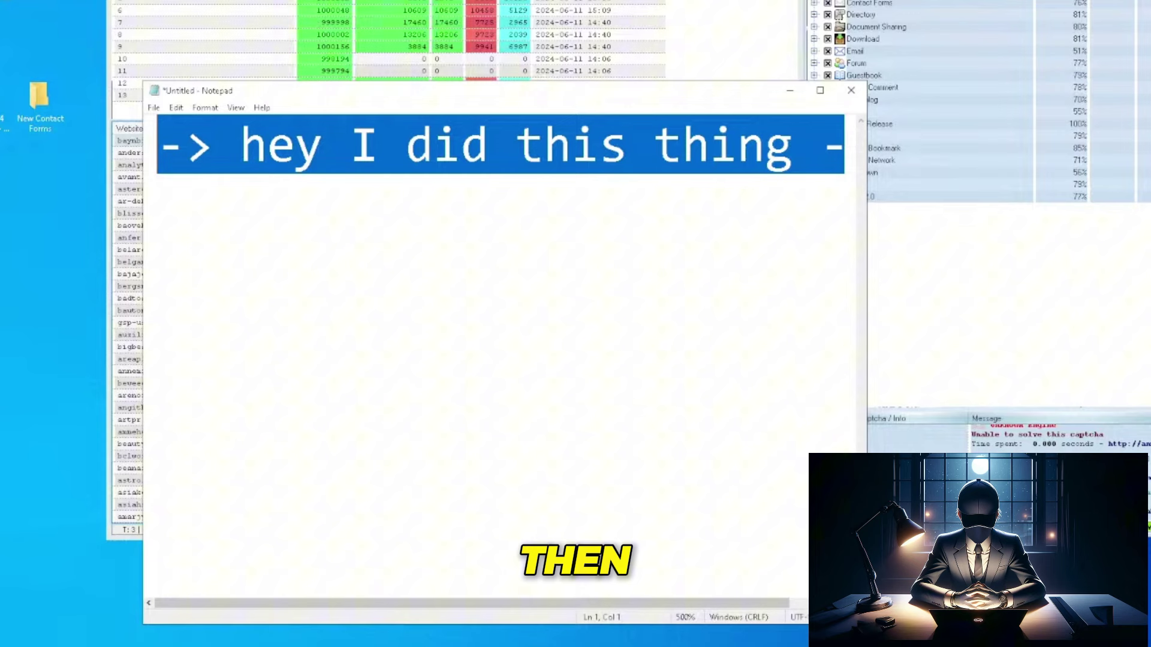
pyautogui.press('BackSpace')
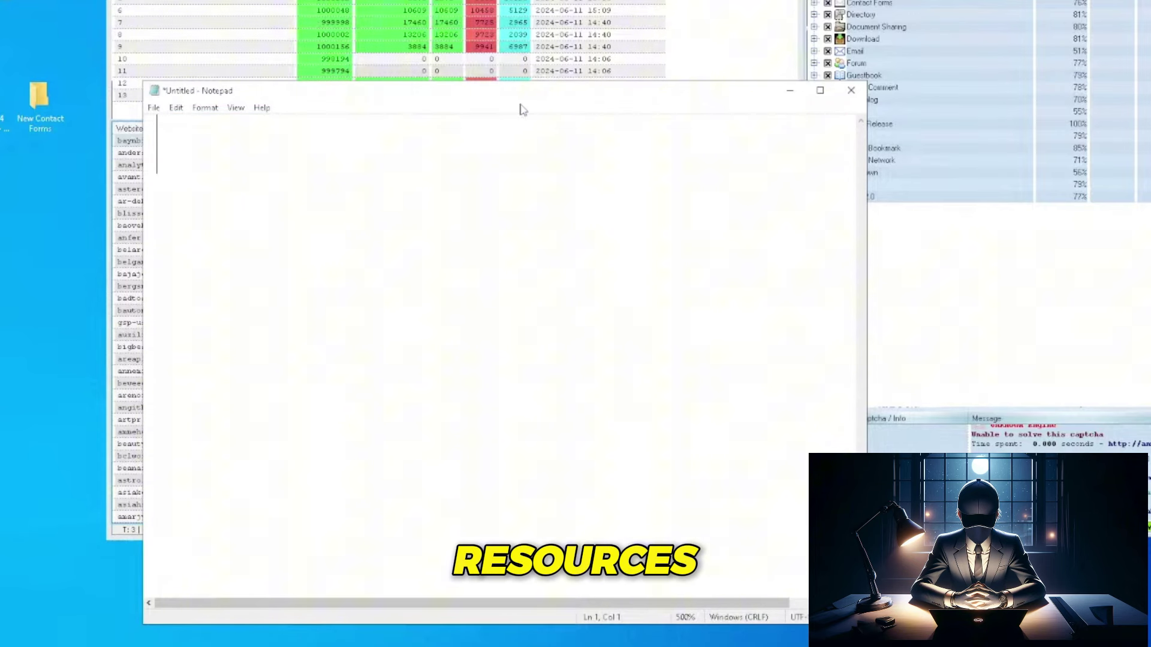
pyautogui.moveTo(518, 91); pyautogui.dragTo(536, 112)
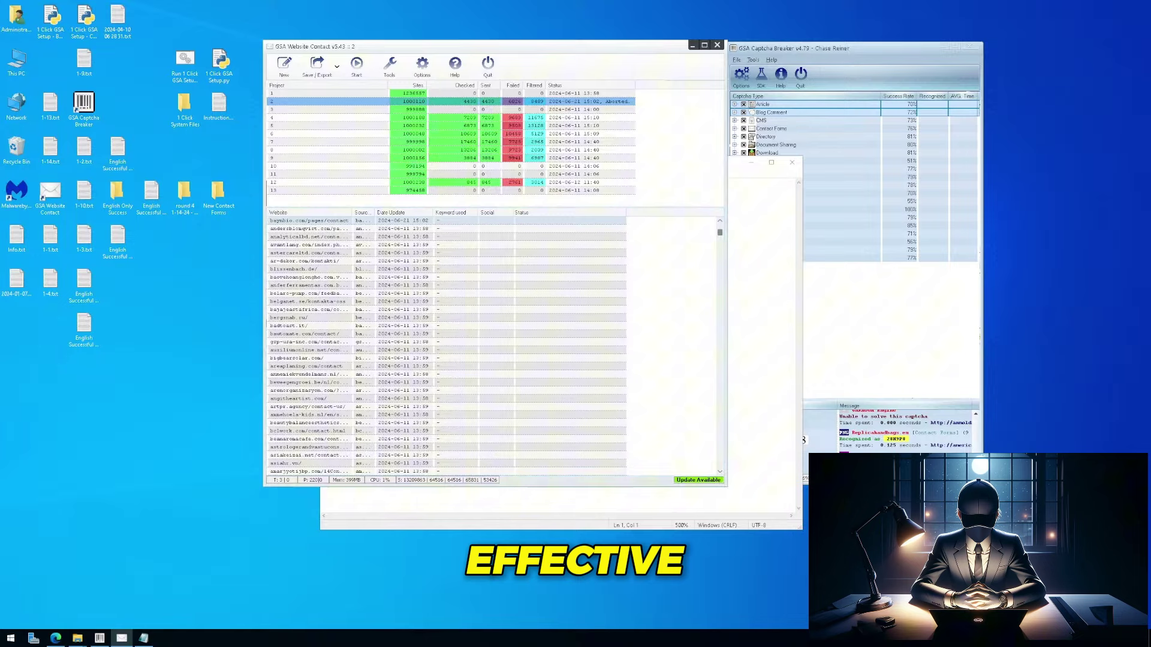
# Start creating a new personal-use Google account from the avatar menu's Add account option.
pyautogui.moveTo(725, 484); pyautogui.dragTo(753, 512)
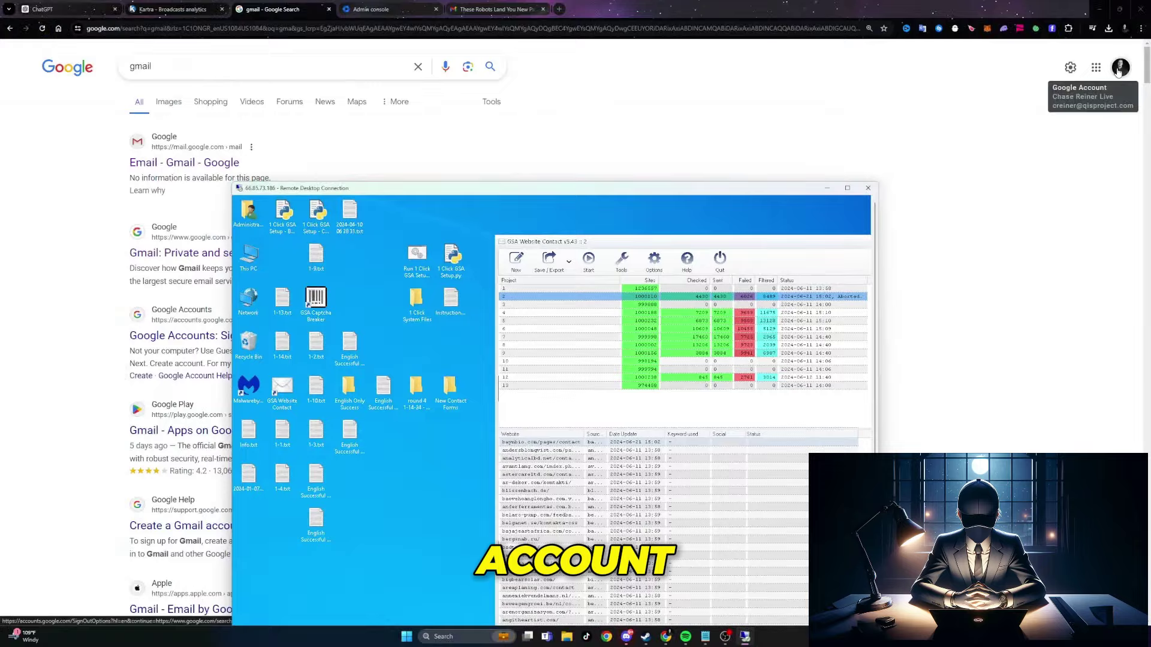
pyautogui.click(1120, 69)
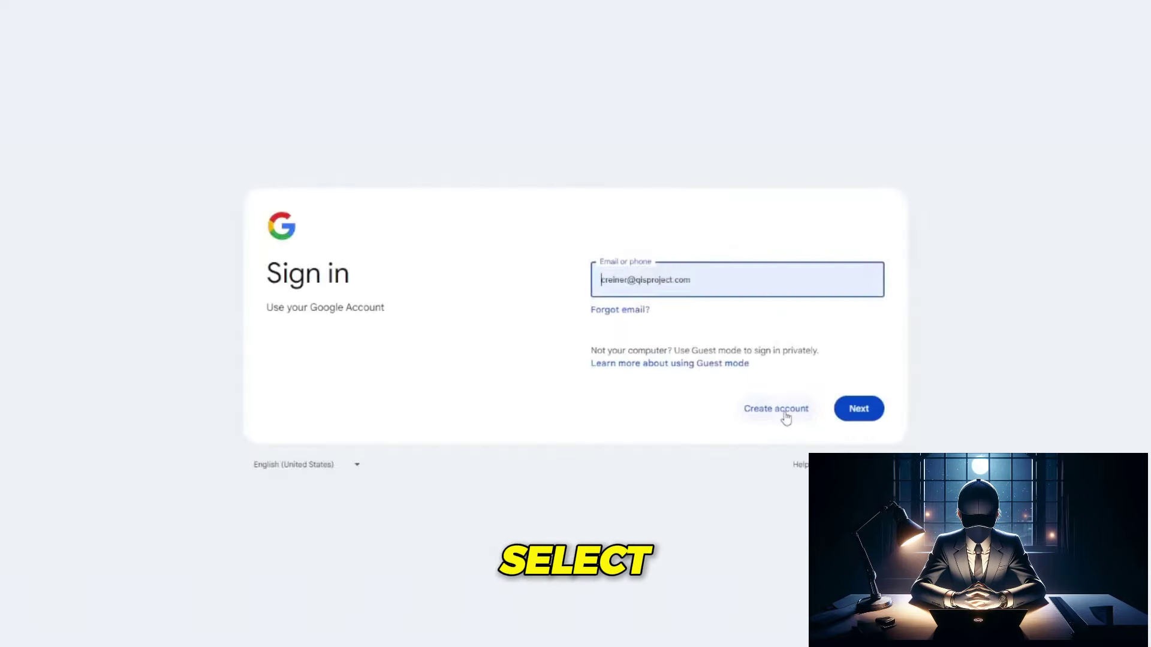
pyautogui.click(779, 410)
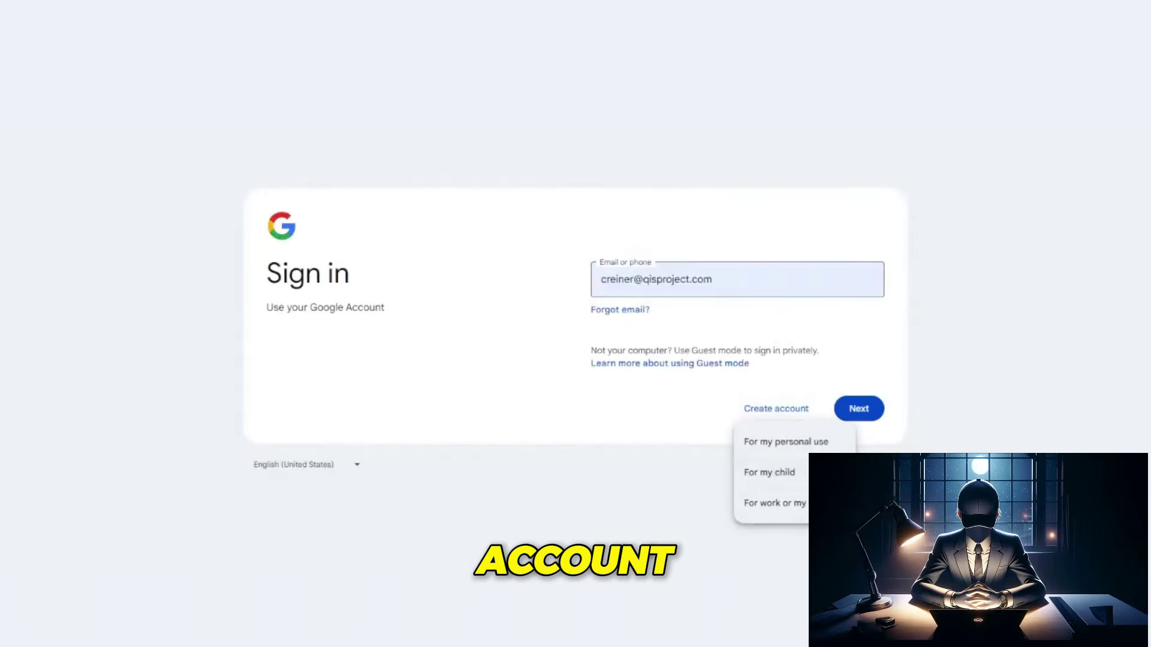
pyautogui.click(801, 442)
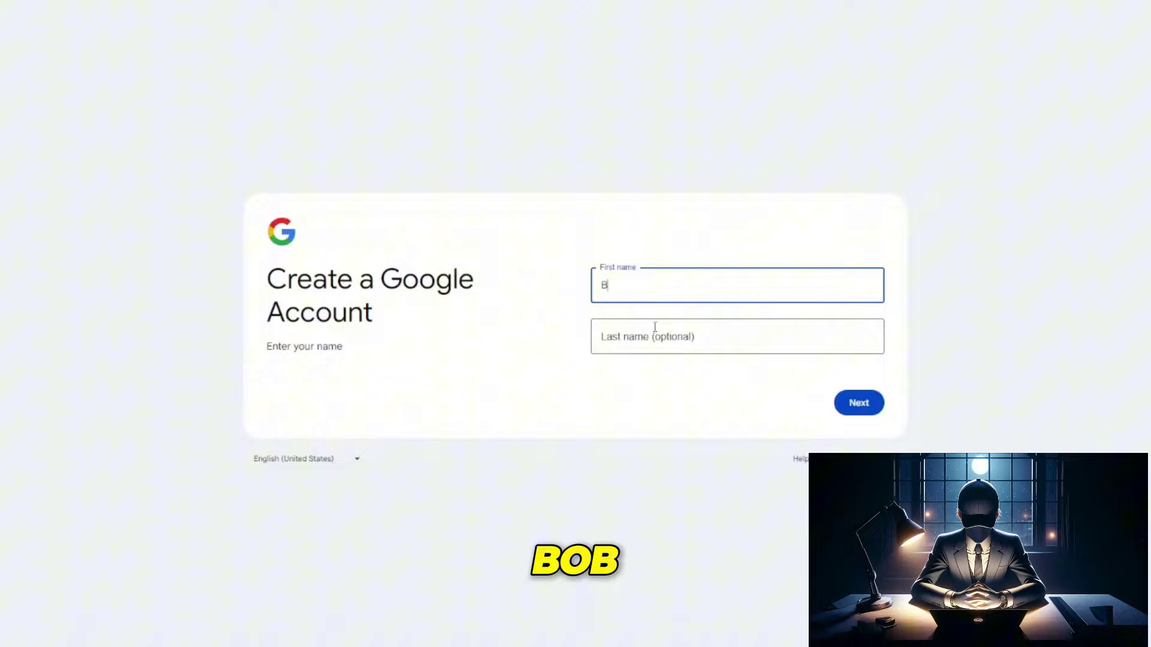
pyautogui.write('ob')
# Enter the name and a birthday of August 19, 1993.
pyautogui.click(654, 328)
pyautogui.press('Return')
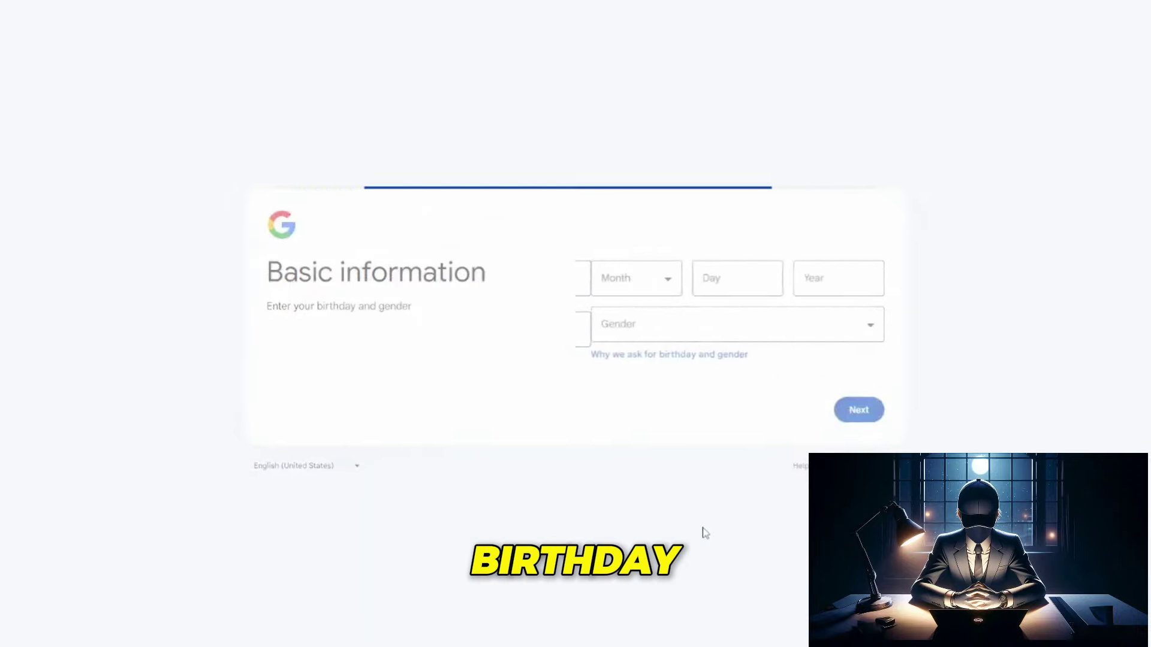
pyautogui.click(635, 279)
pyautogui.click(635, 396)
pyautogui.press('Tab')
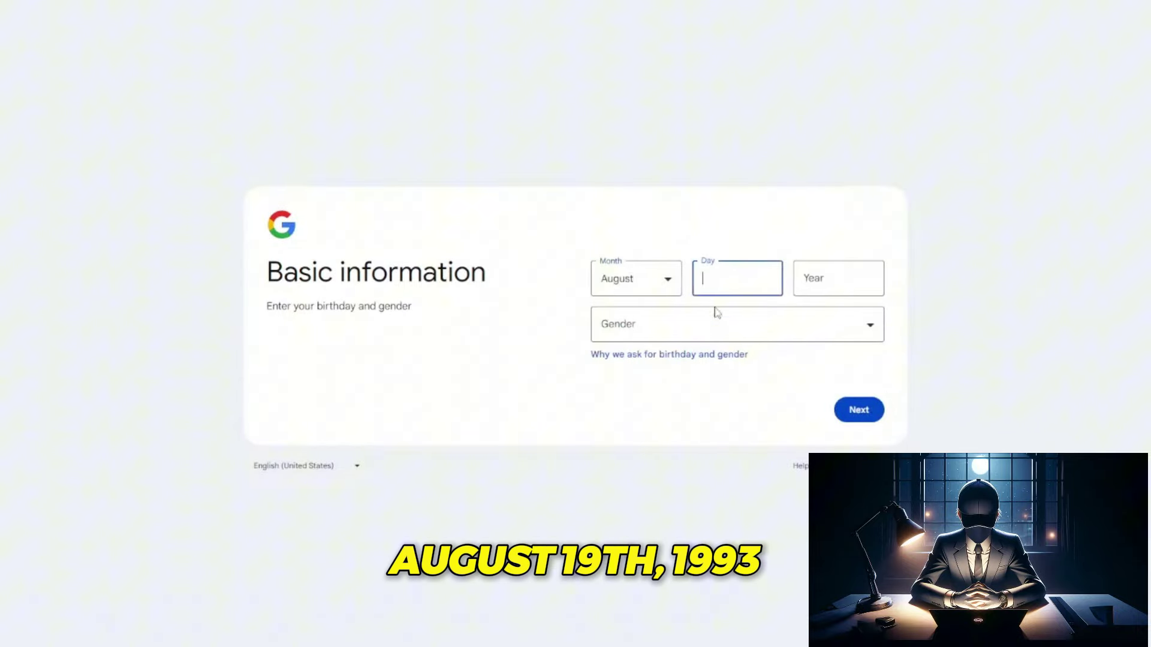
pyautogui.press('Tab')
# Choose Male as gender and take the first suggested Gmail address.
pyautogui.click(732, 323)
pyautogui.click(738, 388)
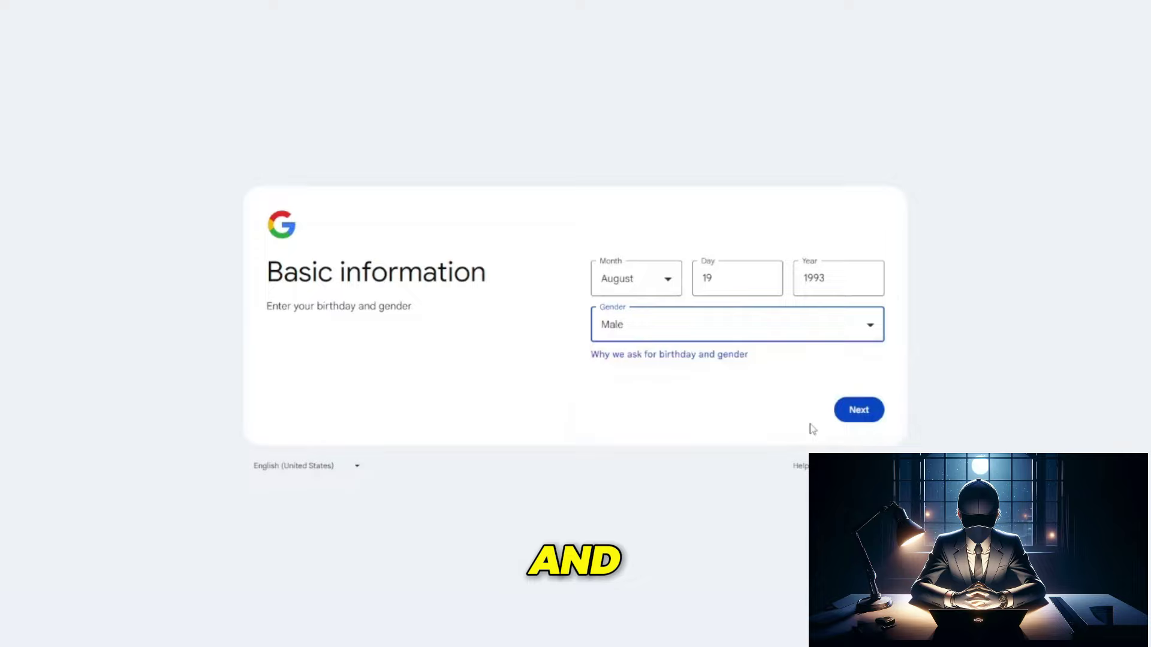
pyautogui.click(859, 410)
pyautogui.click(598, 272)
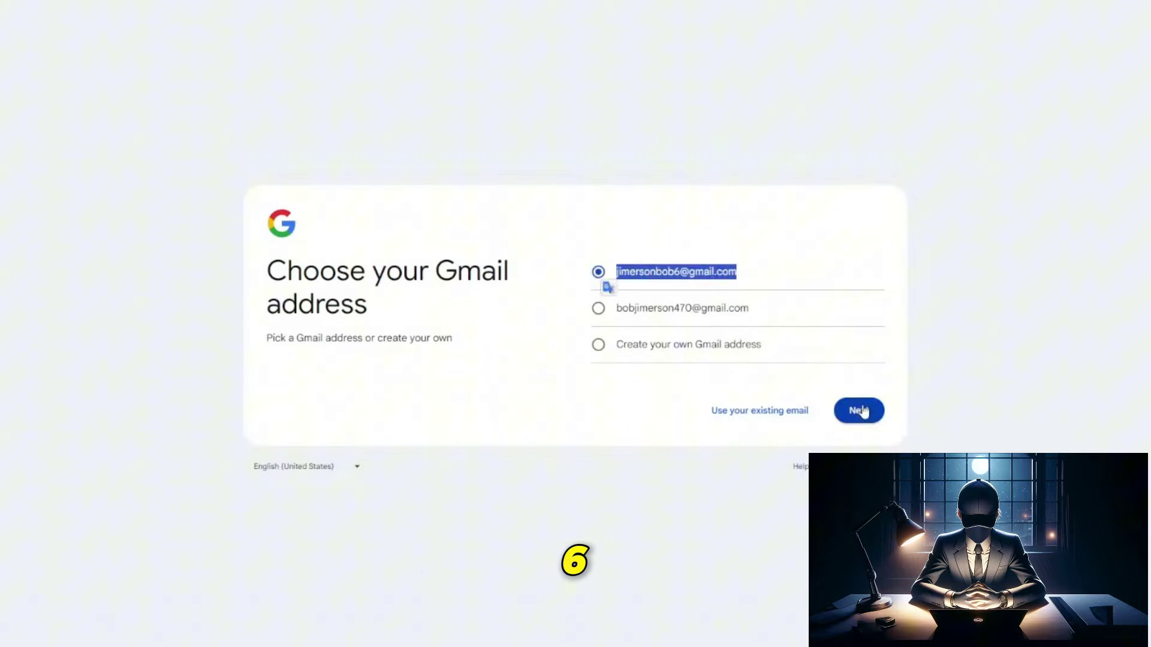
# Set the password, decline browser password saving, and skip the recovery email.
pyautogui.click(859, 410)
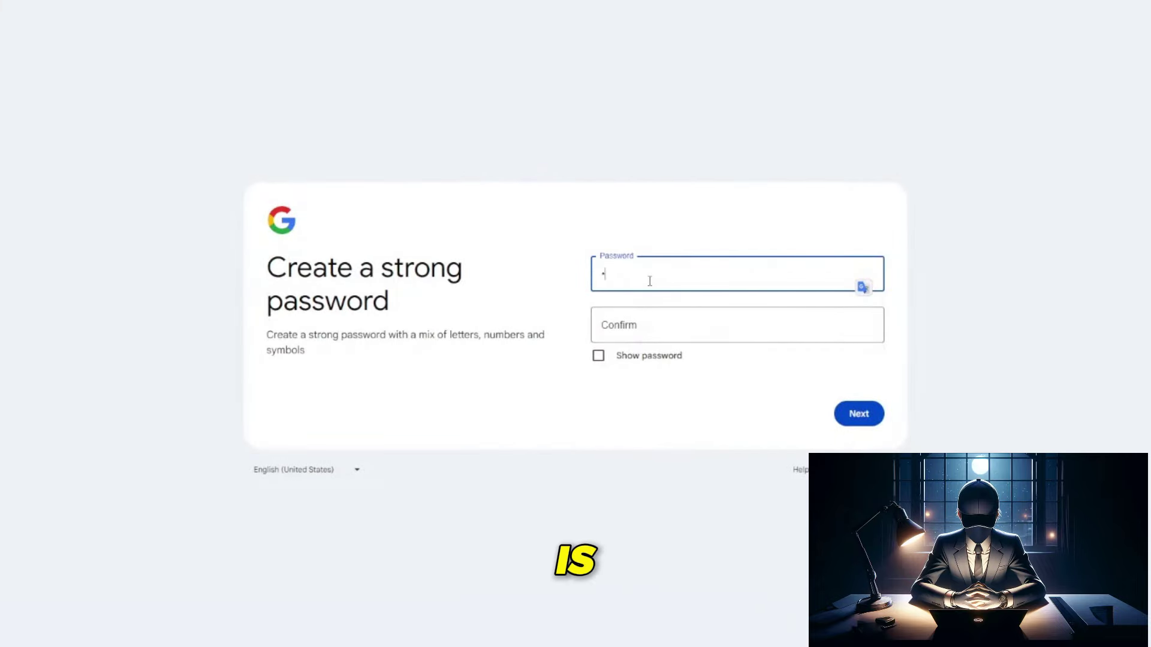
pyautogui.press('Tab')
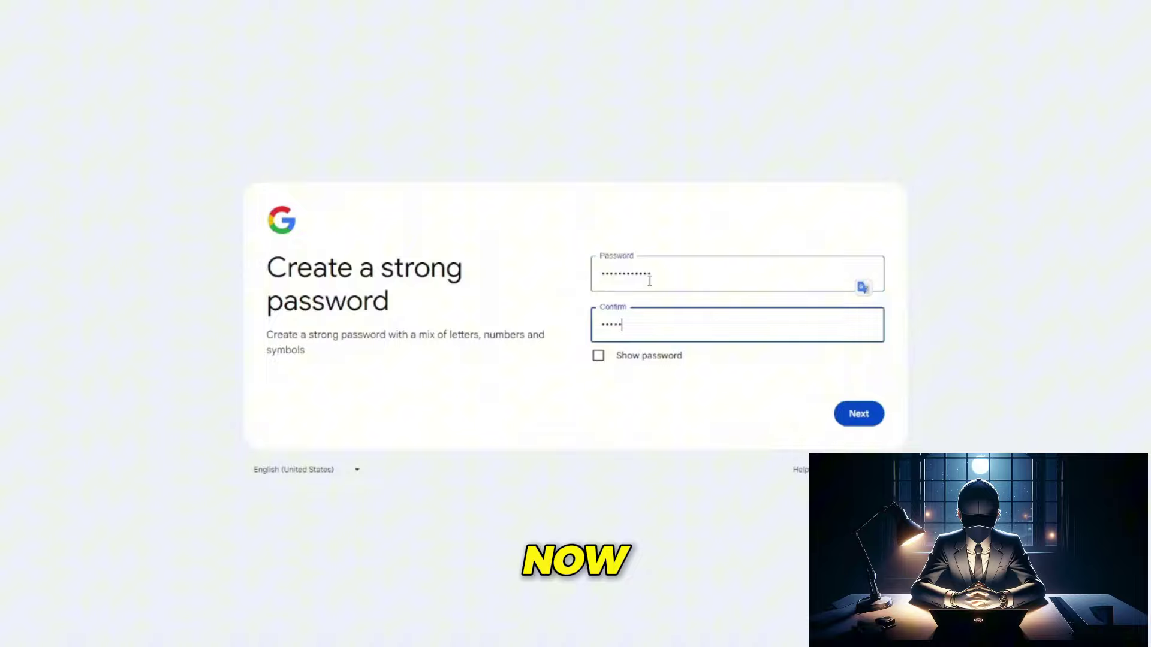
pyautogui.press('Return')
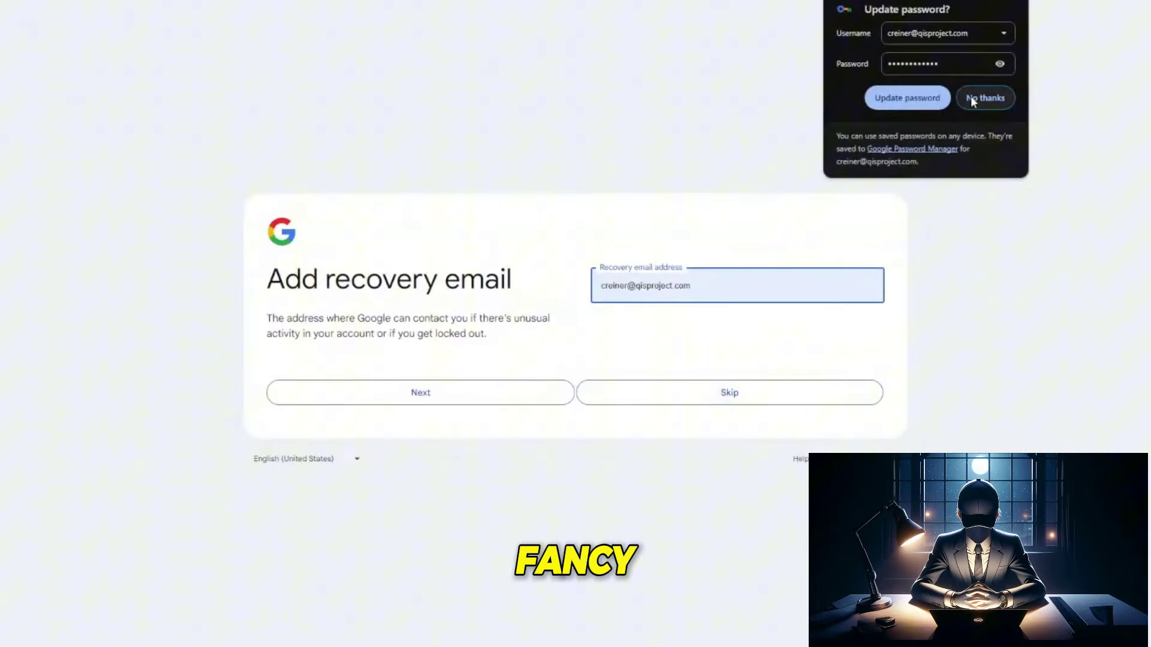
pyautogui.click(970, 97)
pyautogui.click(779, 392)
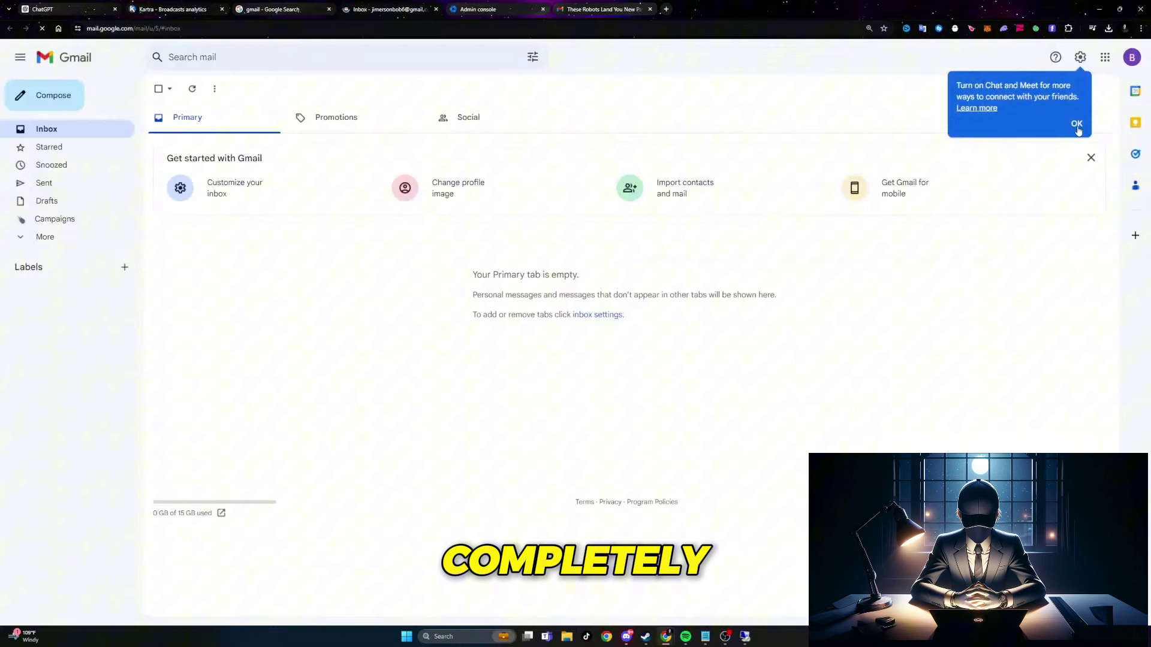
# Accept the Chat and Meet popup with OK in the new Gmail inbox.
pyautogui.click(1076, 126)
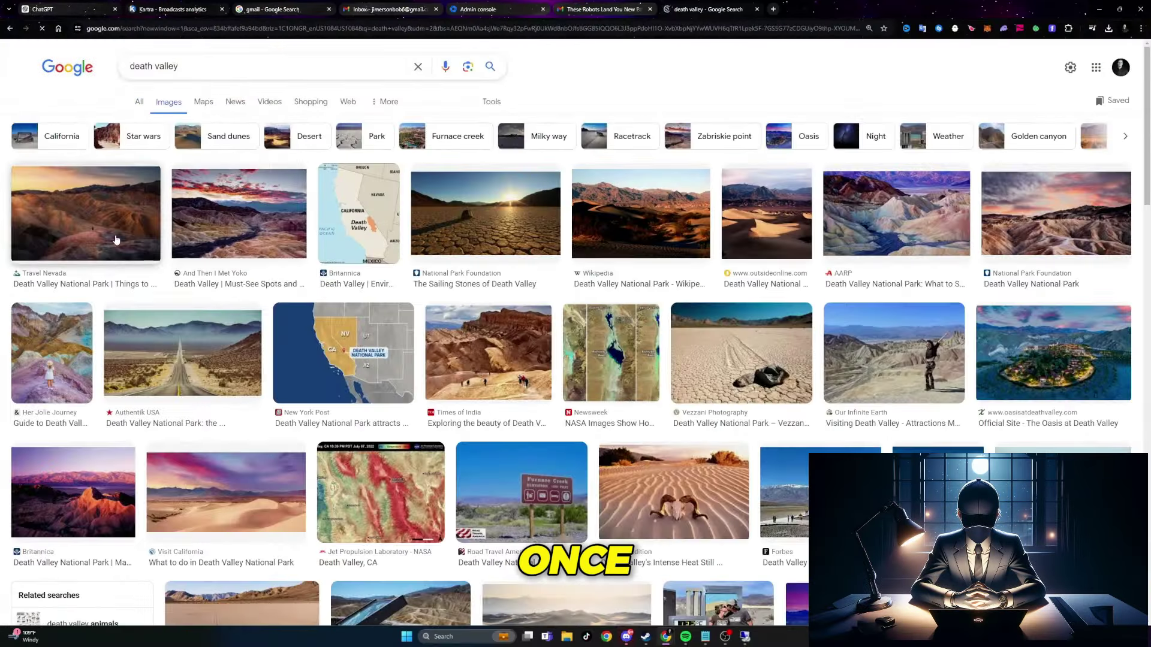
# Preview Death Valley images: the Sailing Stones, AARP's colourful desert hills, and another photo.
pyautogui.click(99, 214)
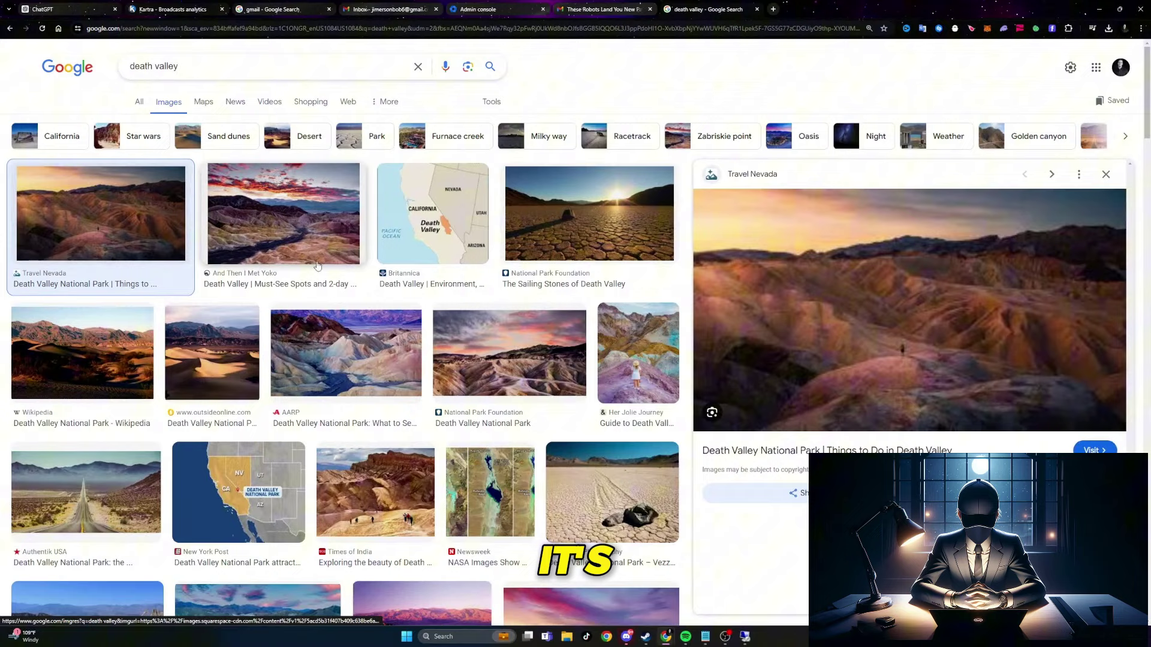
pyautogui.click(589, 213)
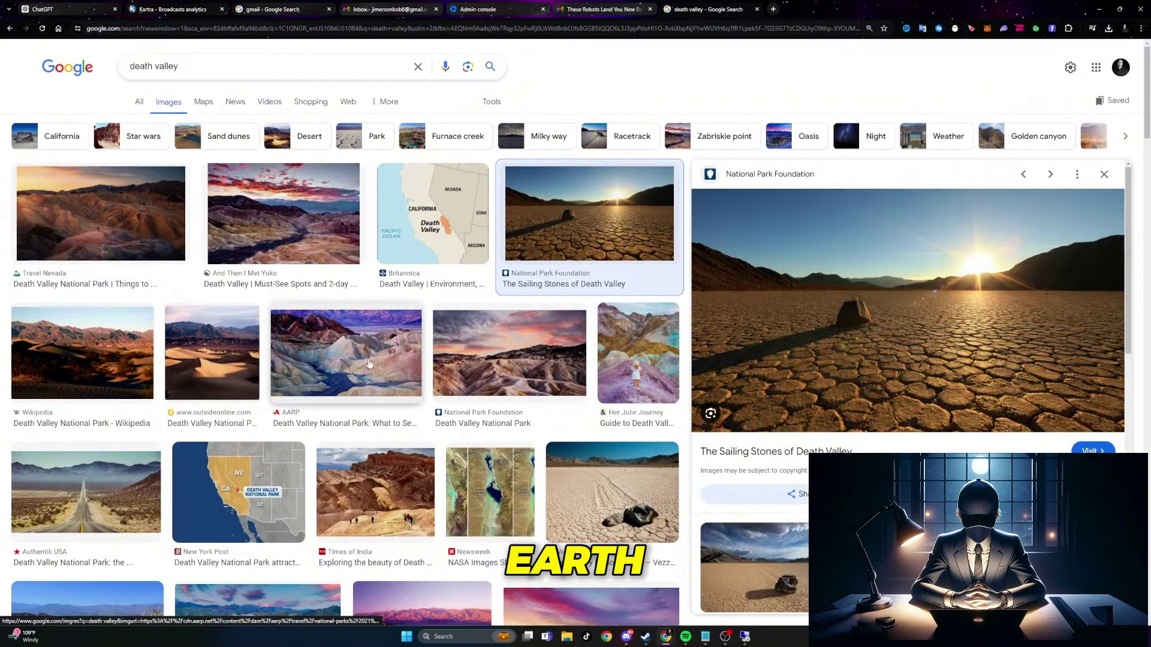
pyautogui.click(346, 352)
pyautogui.click(567, 369)
pyautogui.scroll(-2, 567, 368)
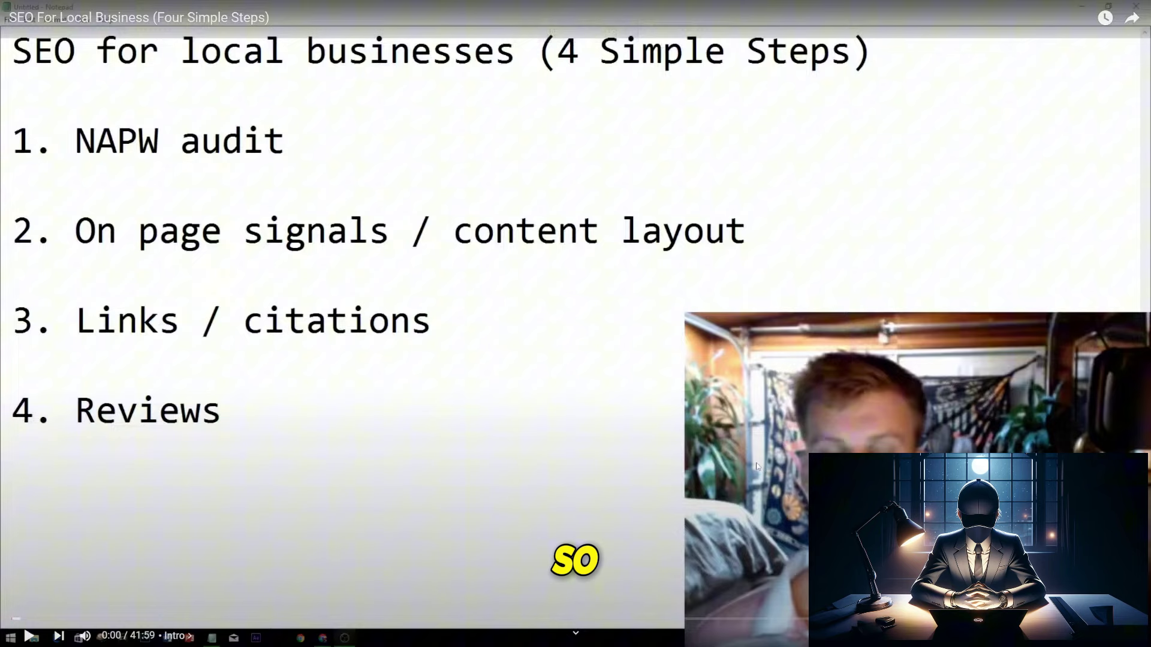
# Seek the SEO For Local Business video forward to about 4:42.
pyautogui.moveTo(81, 619); pyautogui.dragTo(158, 619)
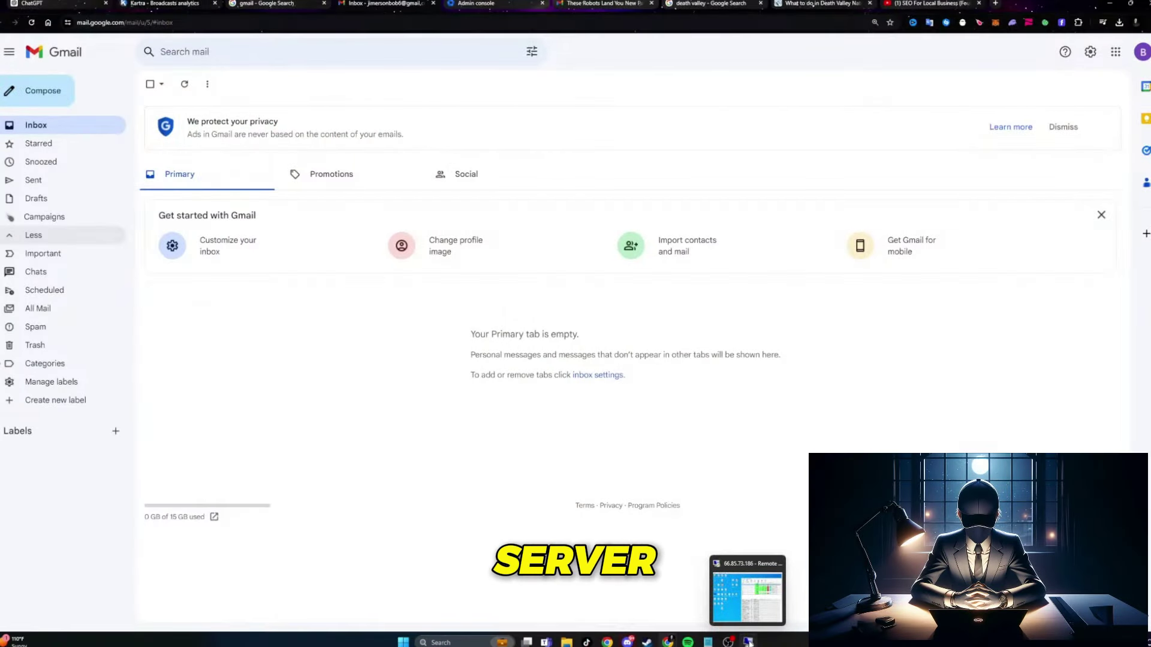
# Launch Remote Desktop Connection via an 'rdp' search and maximize the session.
pyautogui.press('super')
pyautogui.write('rdp')
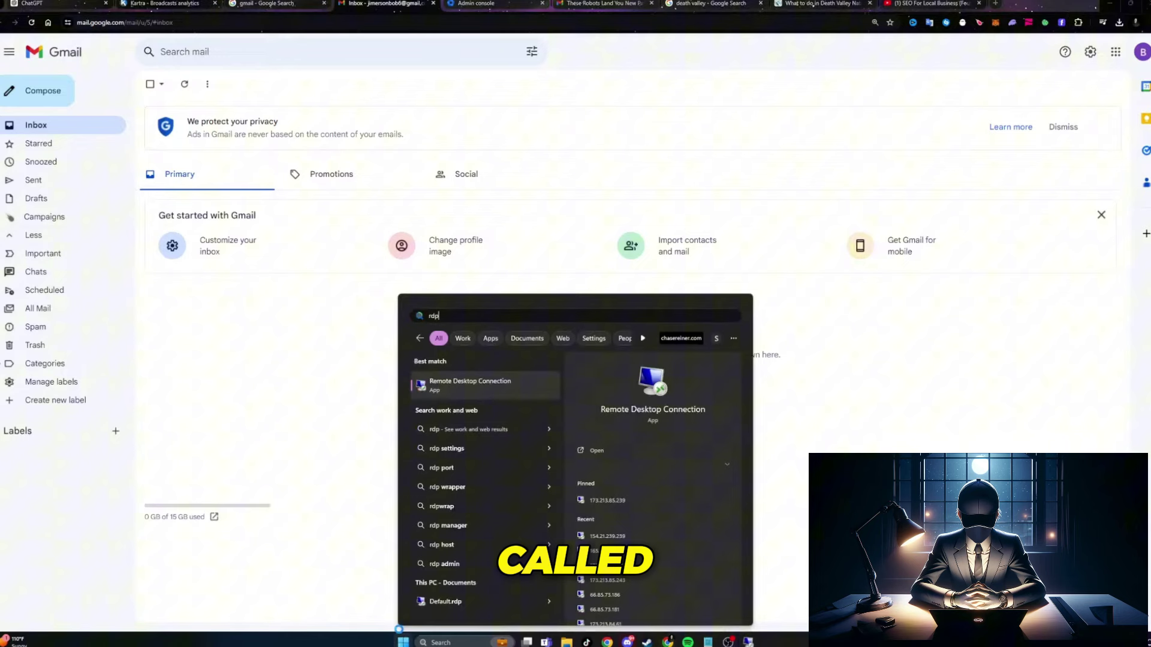
pyautogui.press('Return')
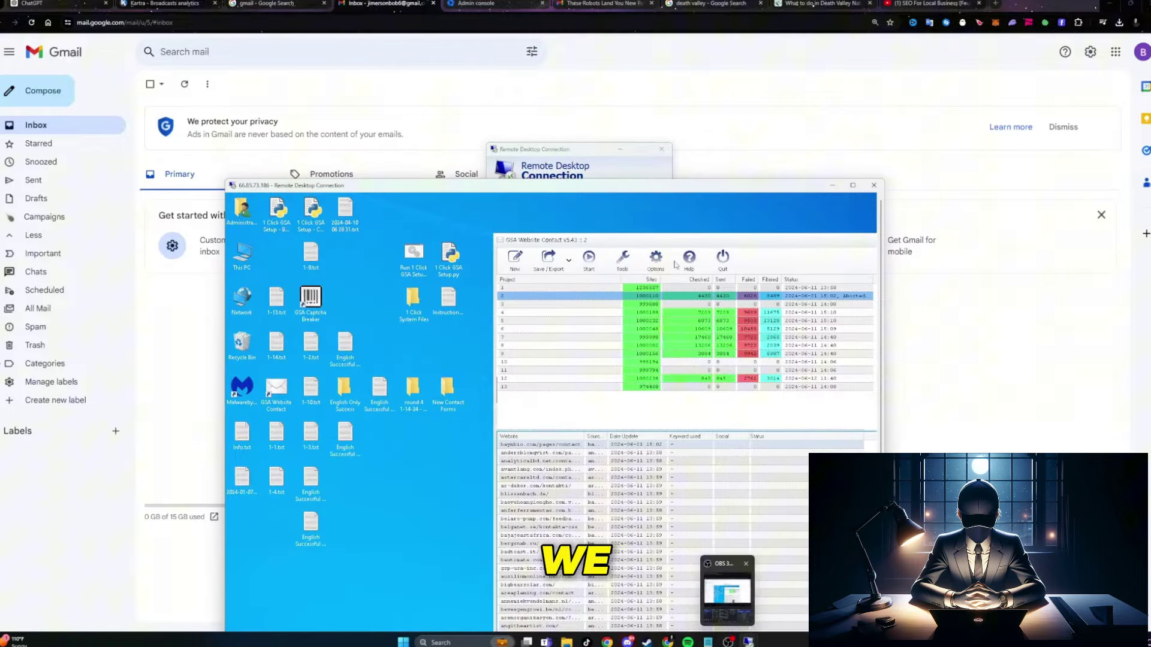
pyautogui.click(812, 113)
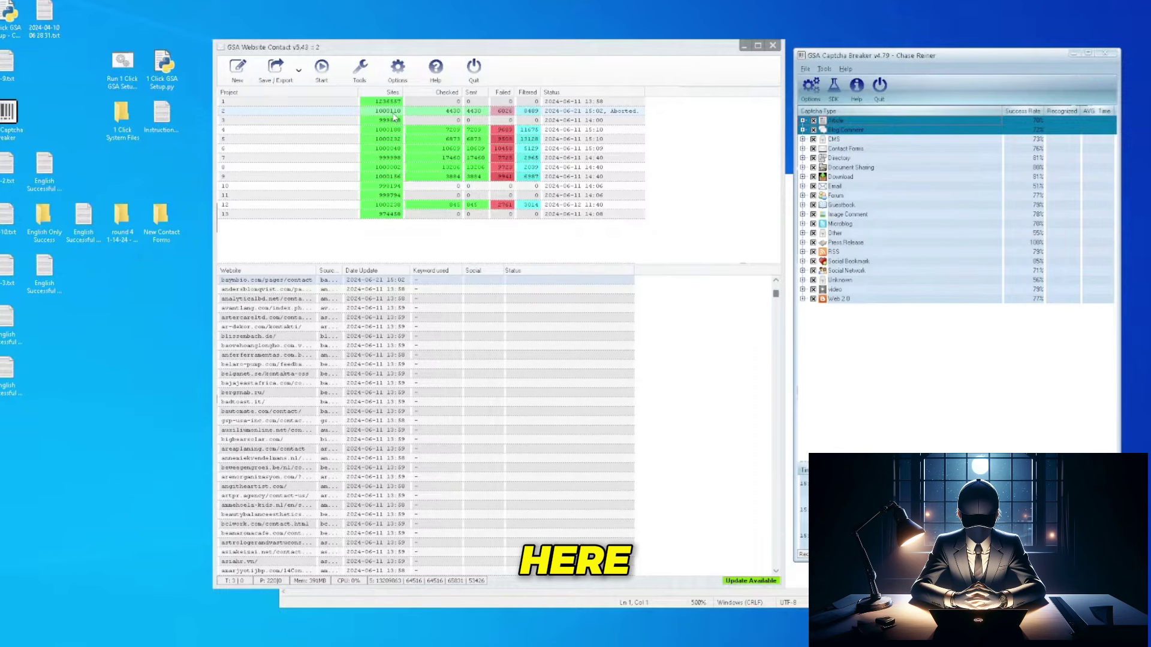
# Give project 2's submission content a new last name.
pyautogui.click(393, 114)
pyautogui.doubleClick(394, 114)
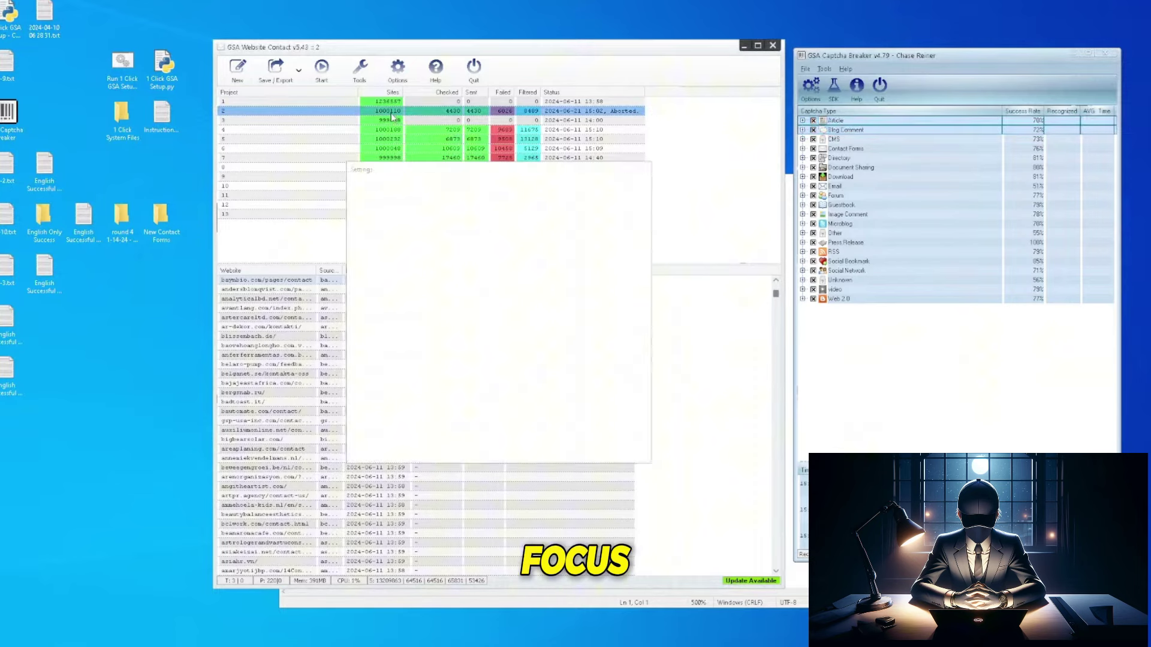
pyautogui.click(460, 185)
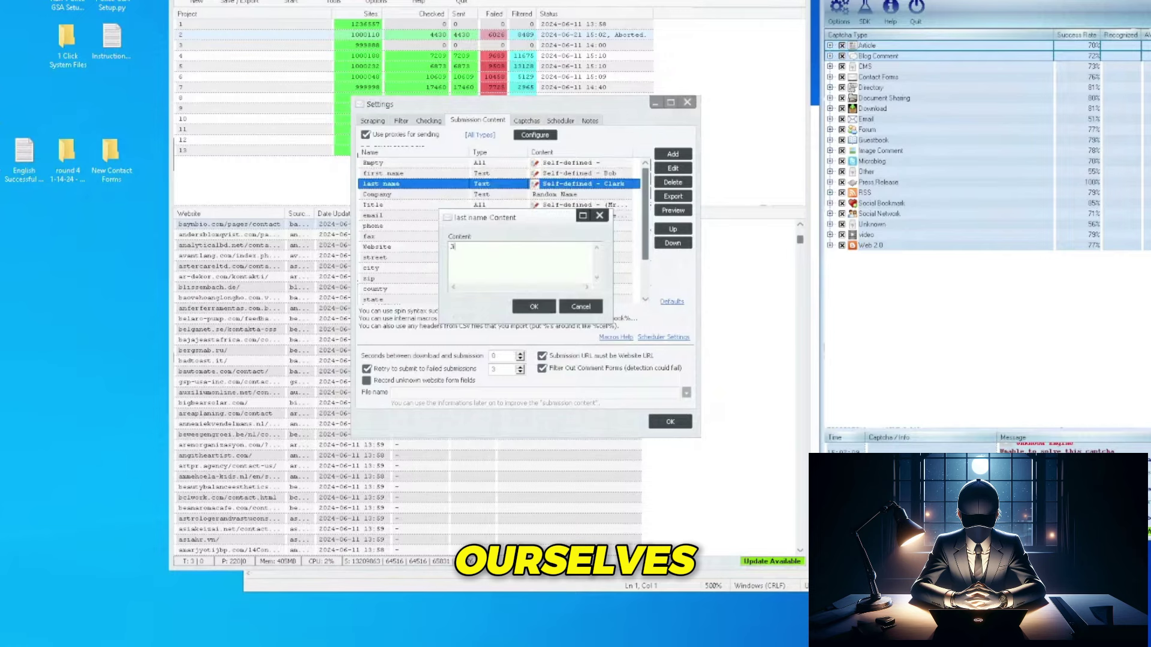
pyautogui.write('Jimerson')
pyautogui.click(534, 306)
pyautogui.scroll(-1, 495, 233)
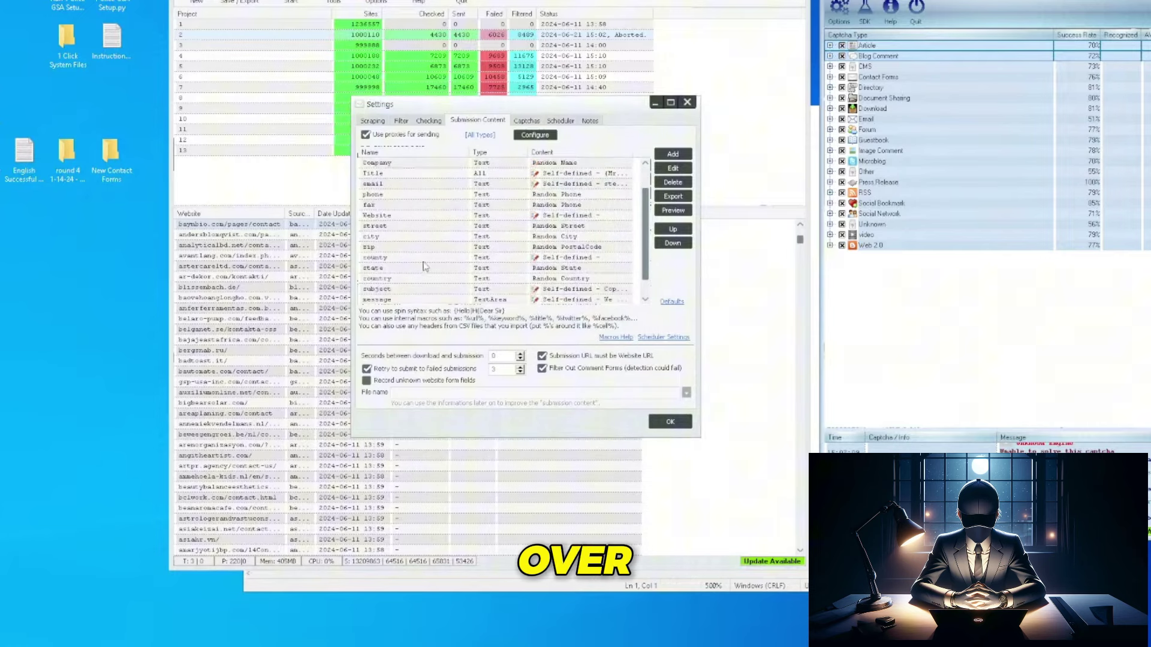
# Replace the email field's old address with the new Gmail address.
pyautogui.doubleClick(378, 183)
pyautogui.click(601, 351)
pyautogui.hotkey('ctrl', 'a')
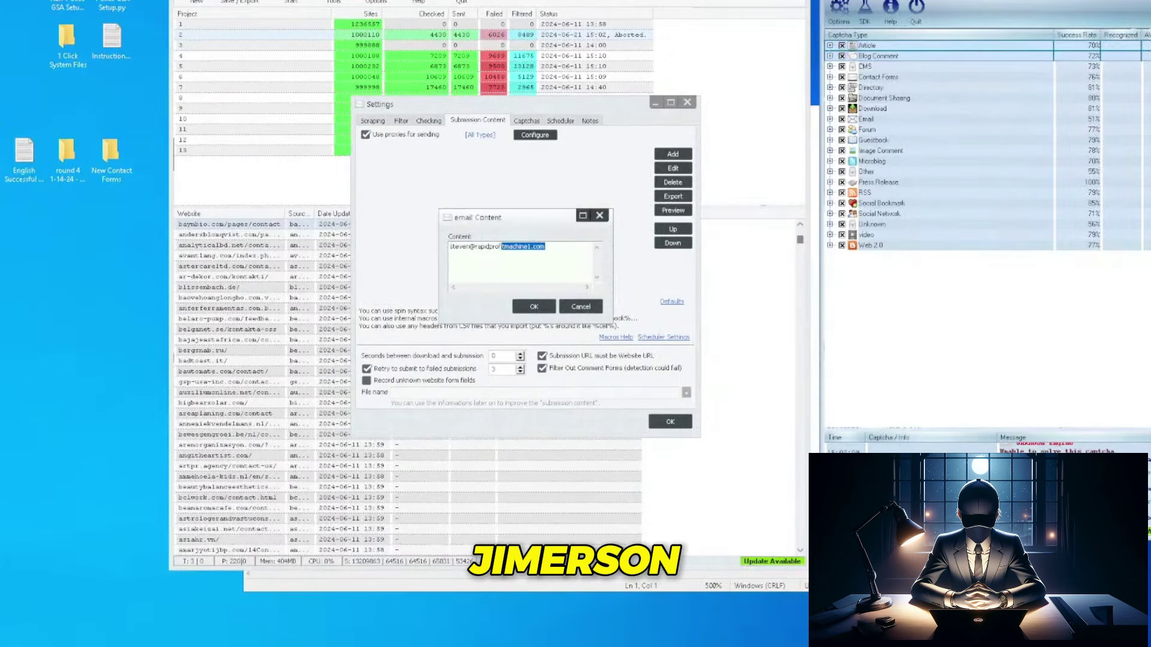
pyautogui.click(534, 307)
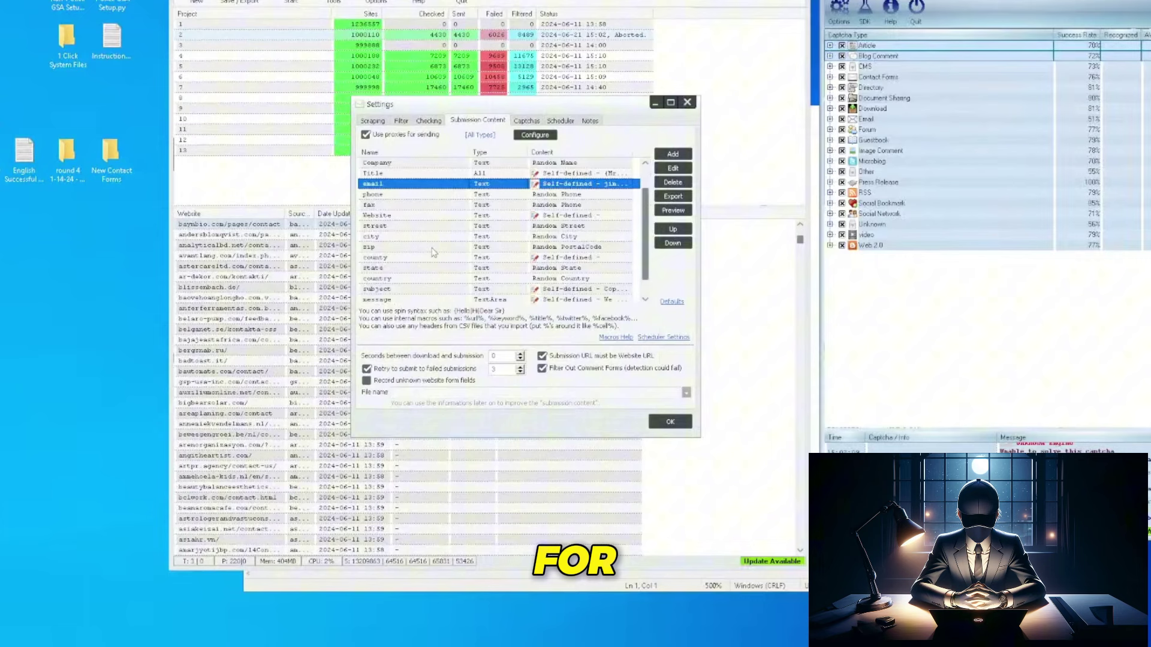
pyautogui.scroll(-1, 452, 208)
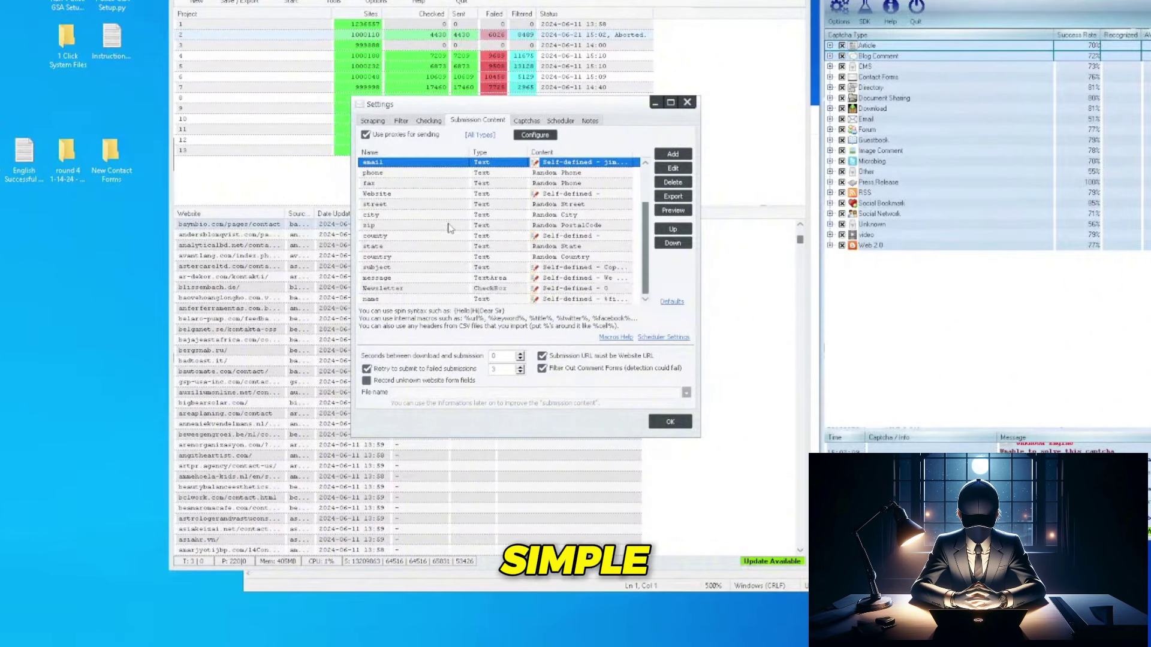
# Clear the old message and enter a pitch offering free website fixes, asking for 'yes'.
pyautogui.doubleClick(406, 280)
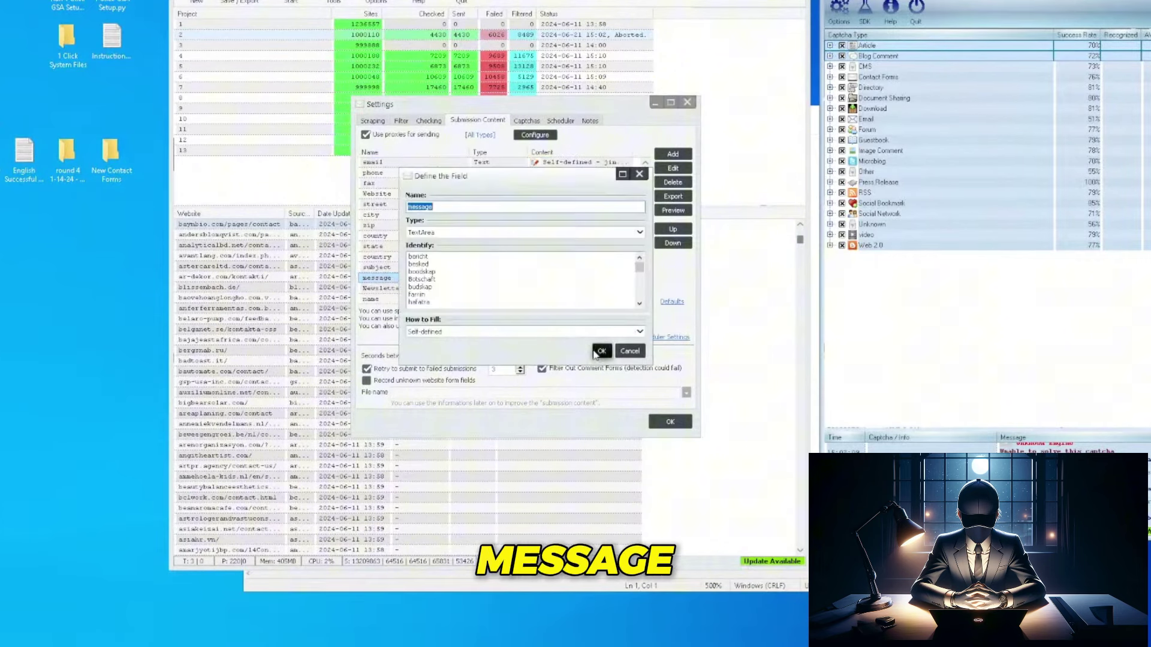
pyautogui.click(600, 351)
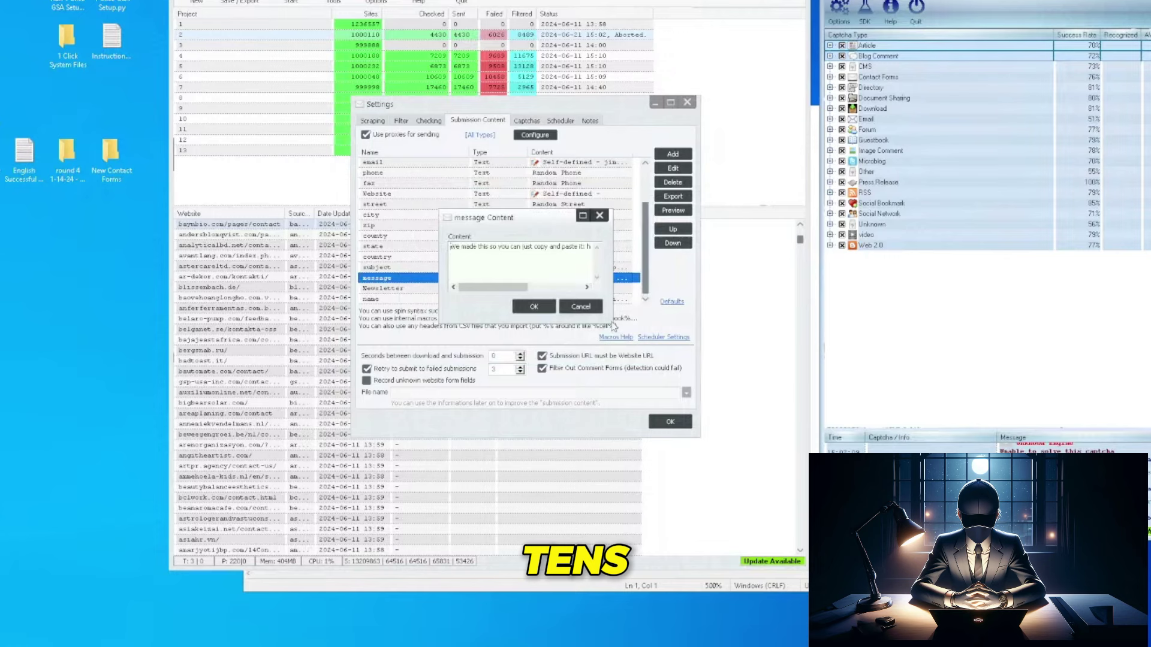
pyautogui.moveTo(612, 327); pyautogui.dragTo(674, 390)
pyautogui.moveTo(529, 226); pyautogui.dragTo(496, 226)
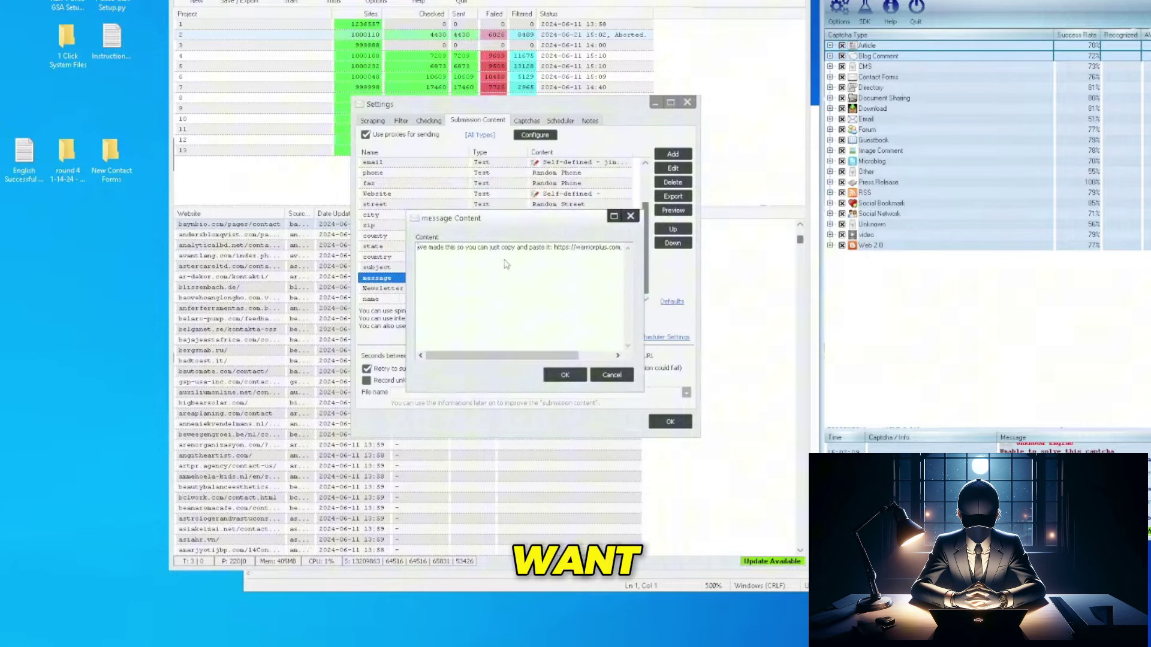
pyautogui.hotkey('ctrl', 'a')
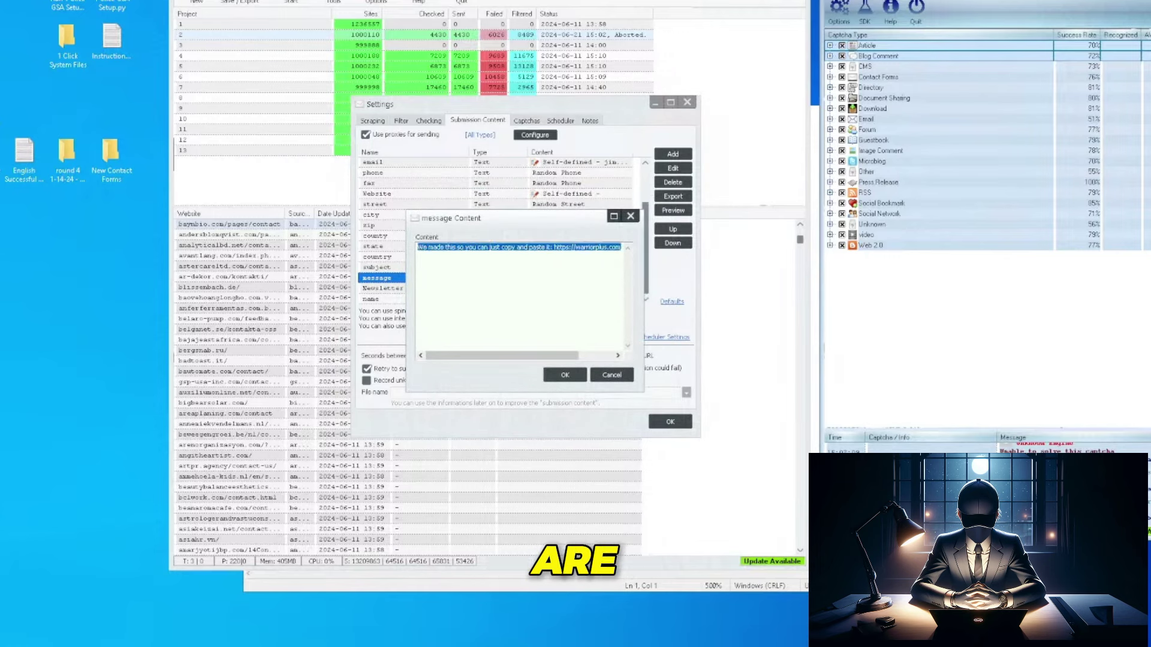
pyautogui.press('Delete')
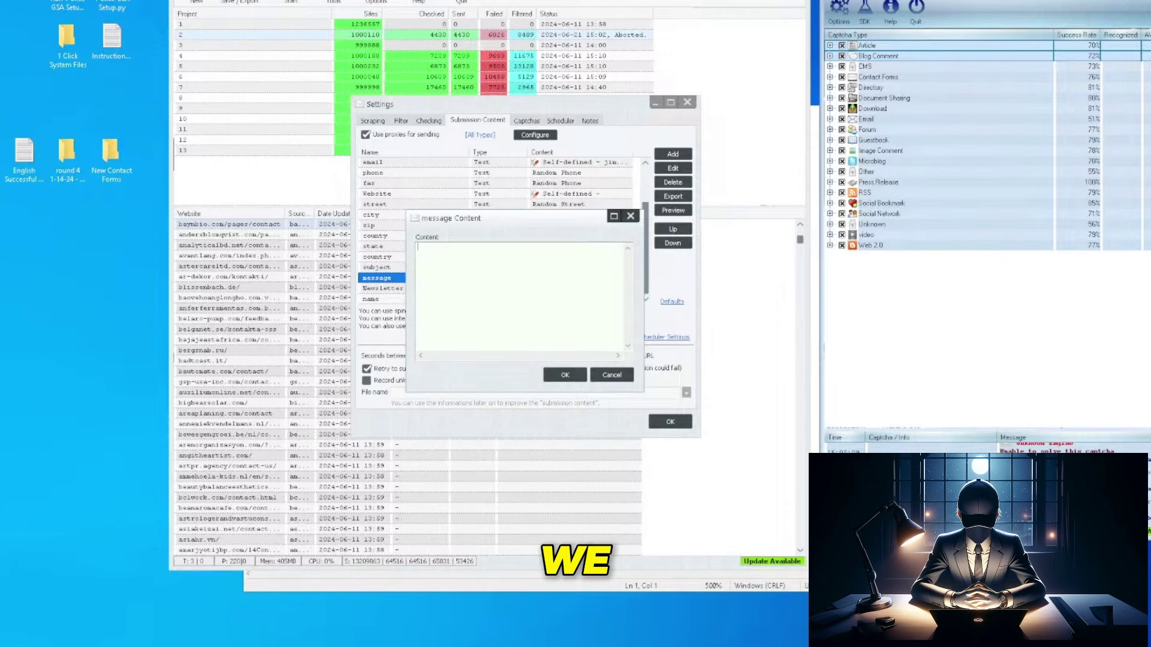
pyautogui.write('ed a few issu')
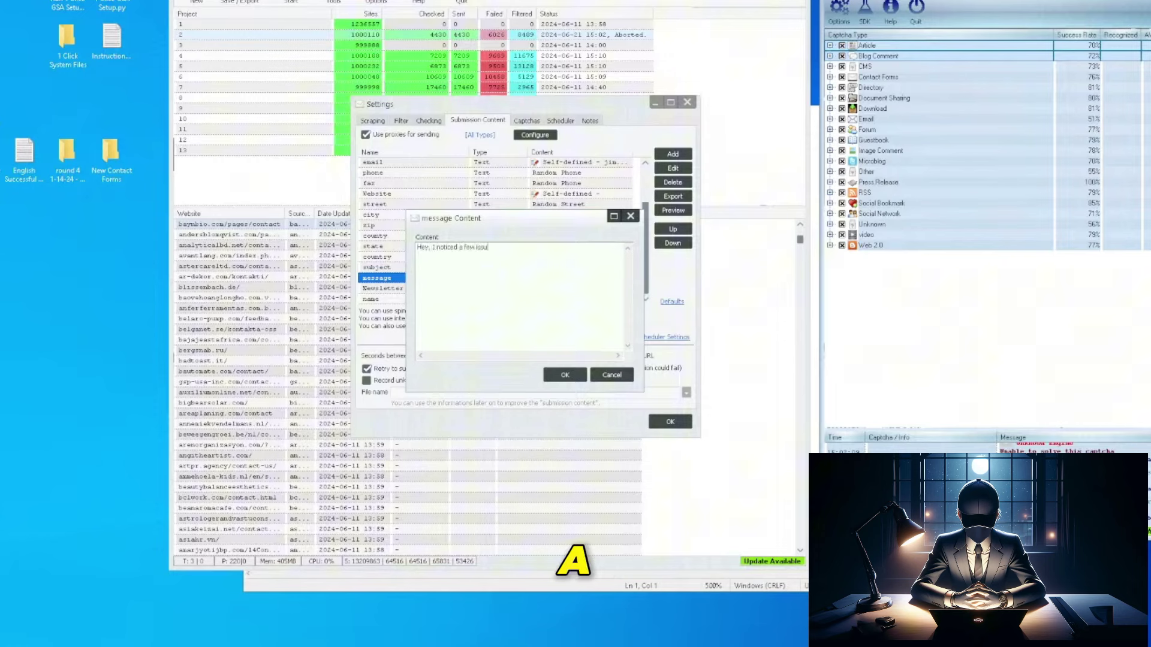
pyautogui.write('es with your website, do you ')
pyautogui.write(' to caht')
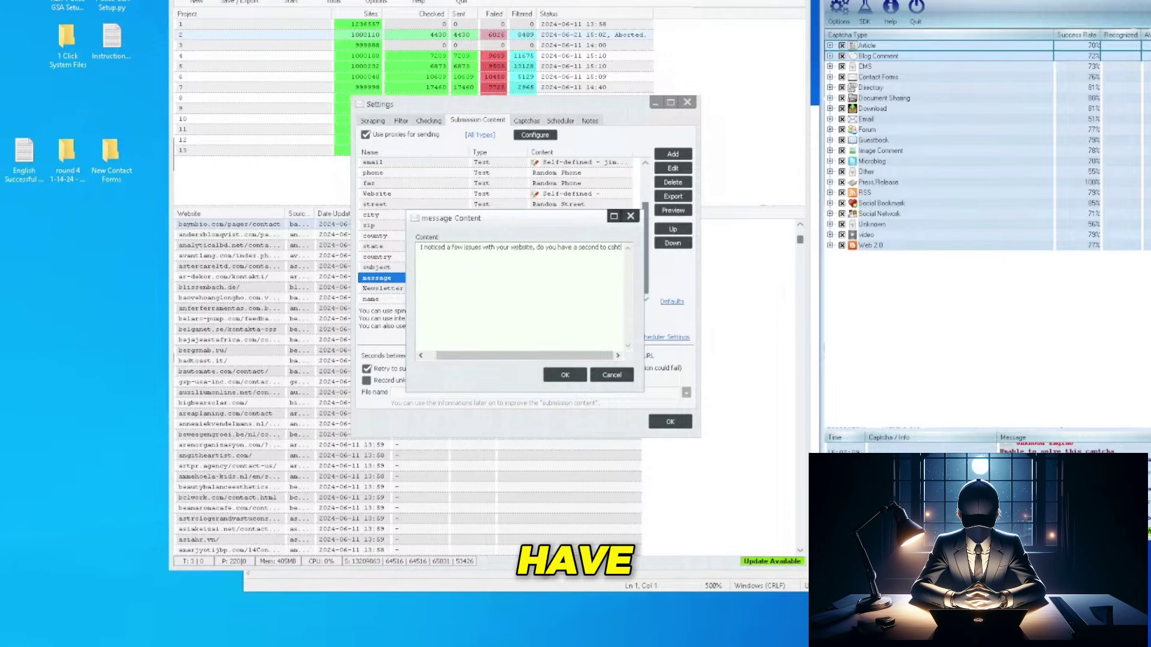
pyautogui.write(" chat, I'd love to help them")
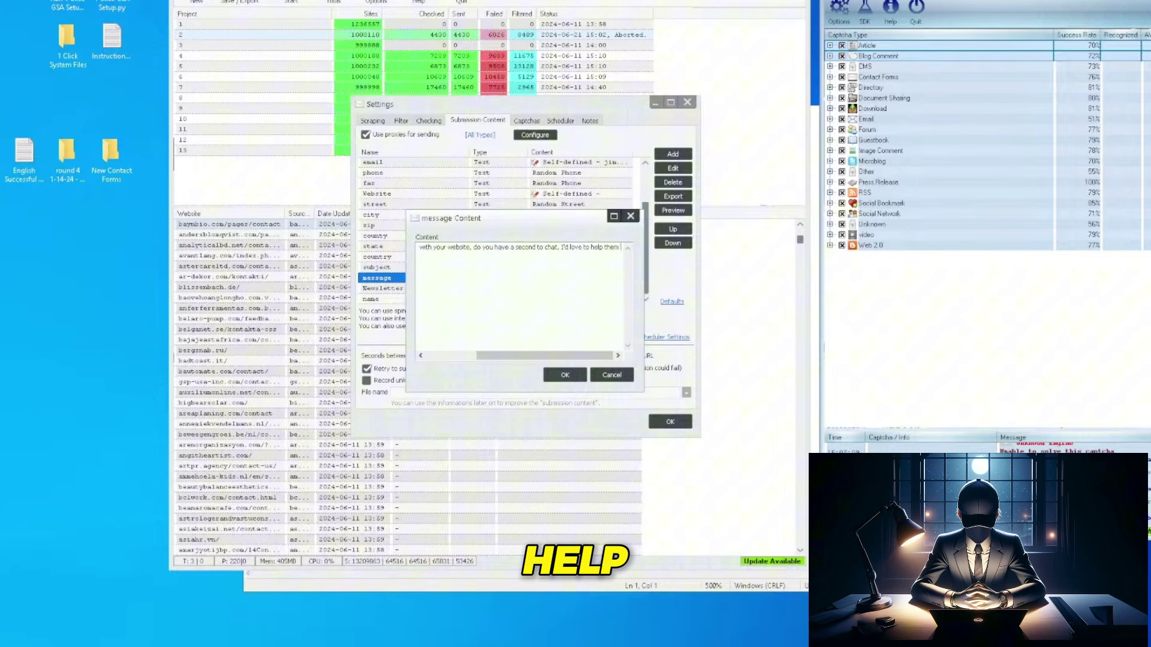
pyautogui.write('hem fixed free of charge.')
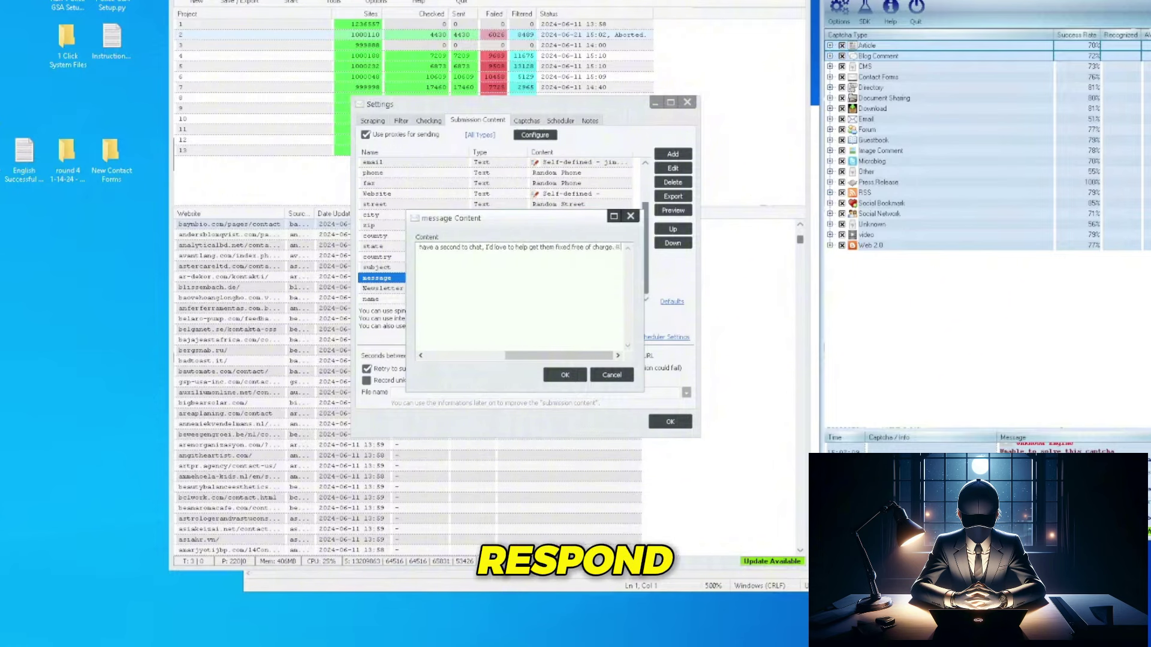
pyautogui.write(' Respond wit')
pyautogui.press('BackSpace')
pyautogui.press('BackSpace')
pyautogui.press('BackSpace')
pyautogui.write(', "yes" if you')
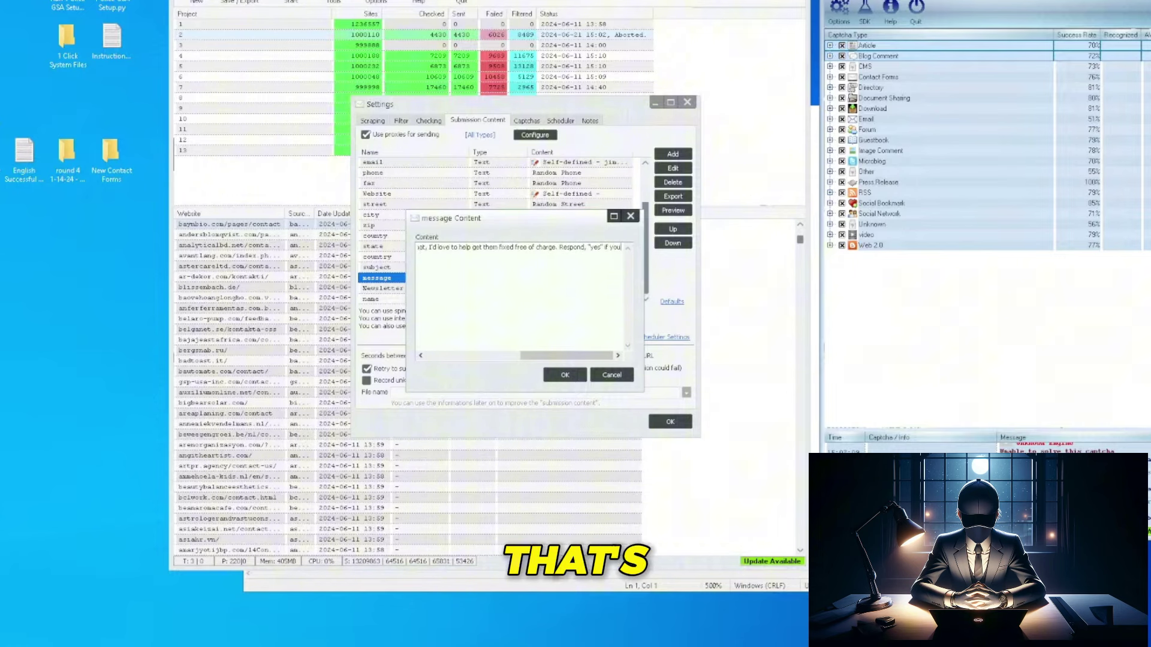
pyautogui.write("'re interested.")
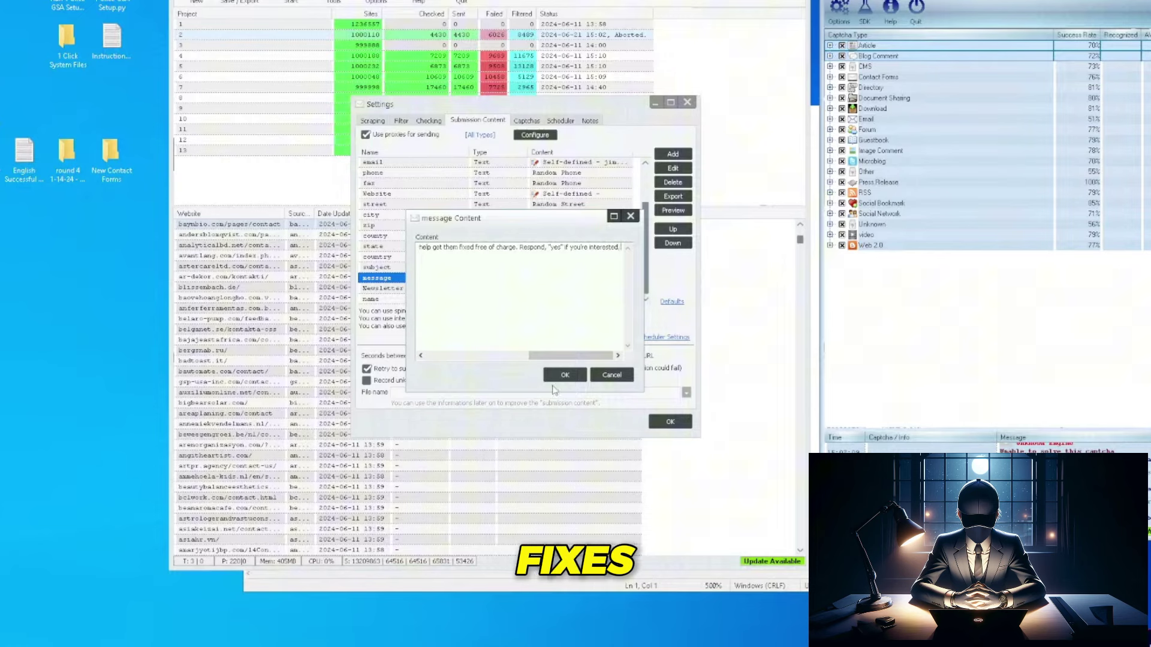
pyautogui.click(562, 375)
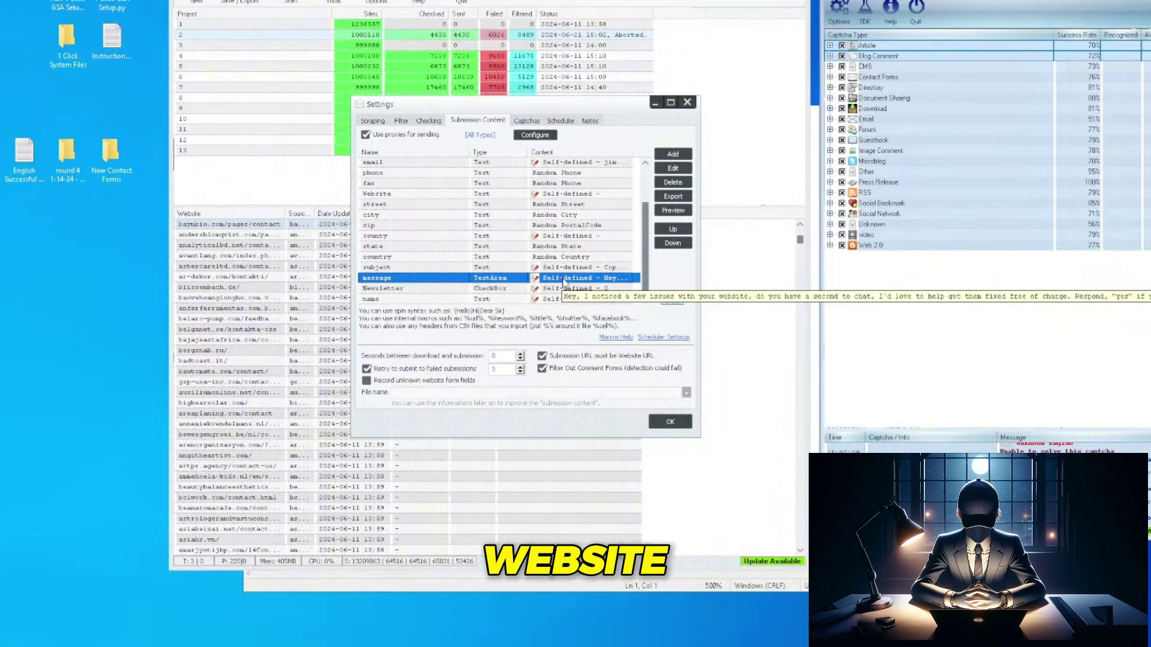
pyautogui.scroll(1, 562, 261)
pyautogui.scroll(1, 557, 243)
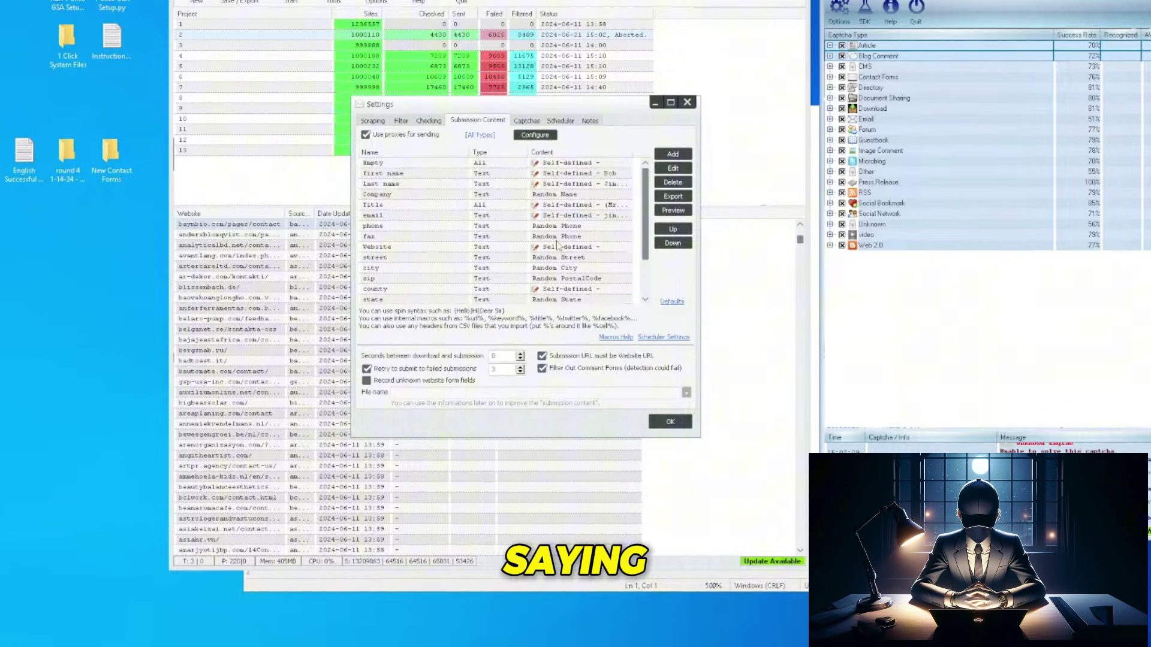
pyautogui.scroll(-2, 554, 244)
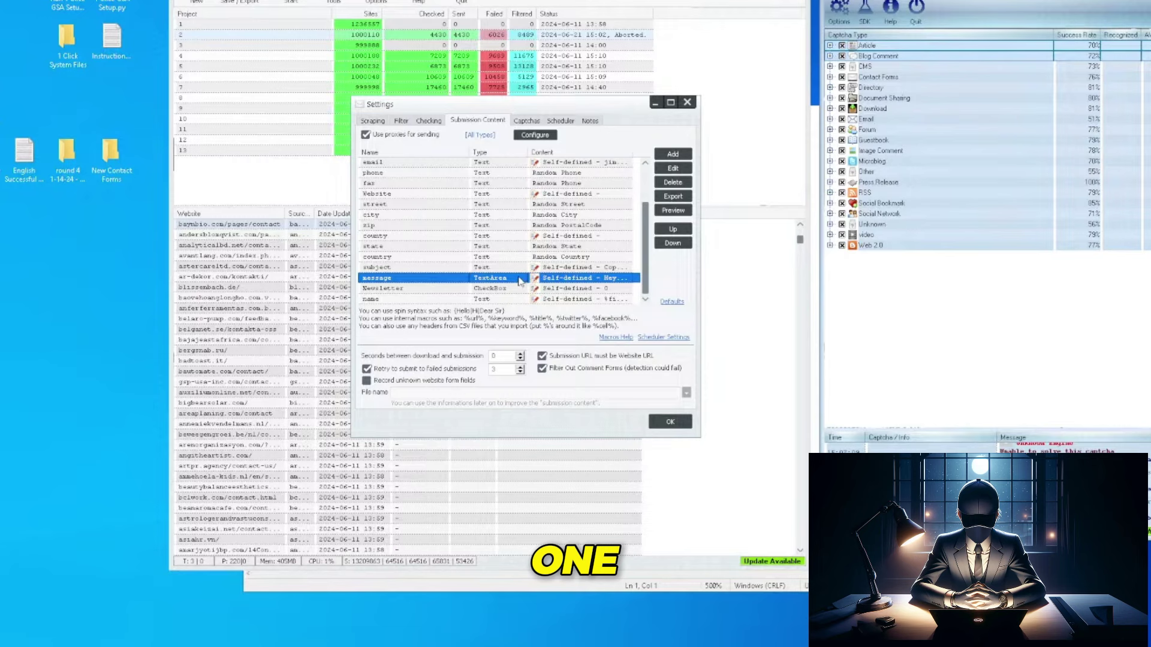
# Review the message TextArea's pitch about website issues and free fixes, then save it.
pyautogui.doubleClick(465, 280)
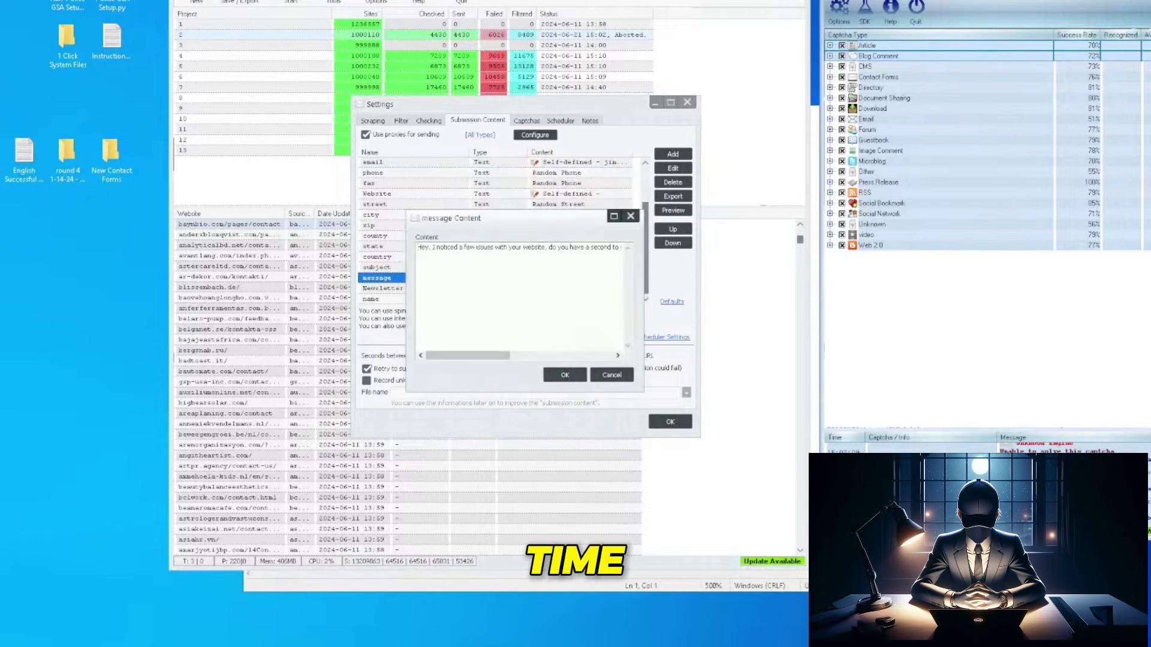
pyautogui.moveTo(485, 356); pyautogui.dragTo(587, 360)
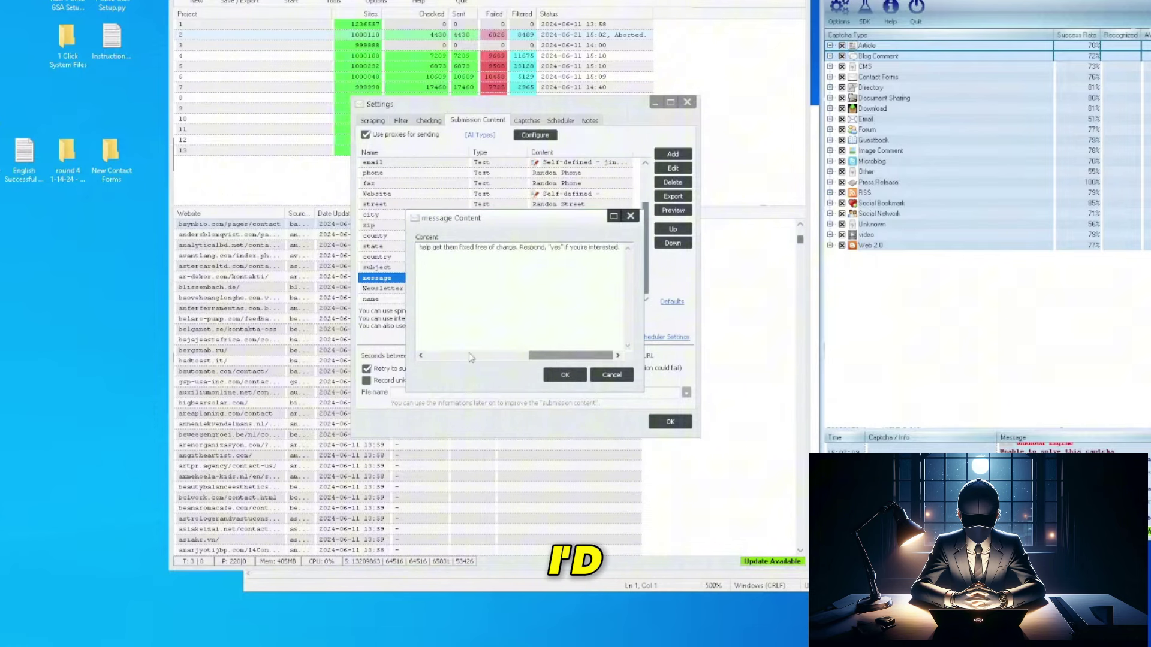
pyautogui.moveTo(550, 357); pyautogui.dragTo(504, 358)
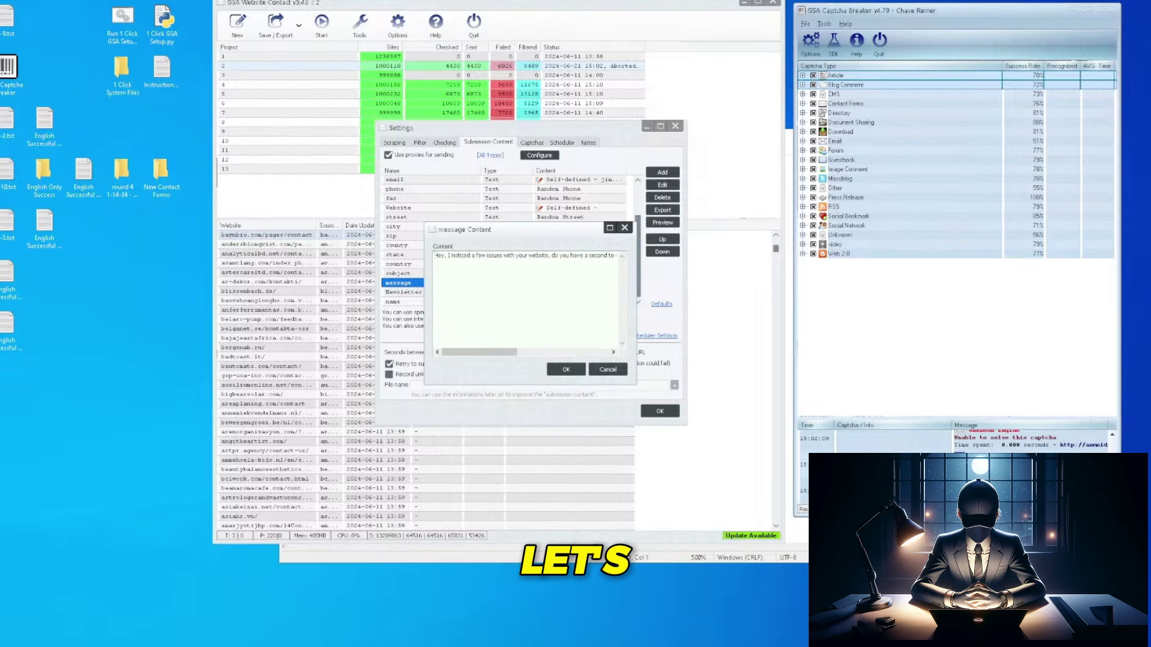
pyautogui.click(559, 372)
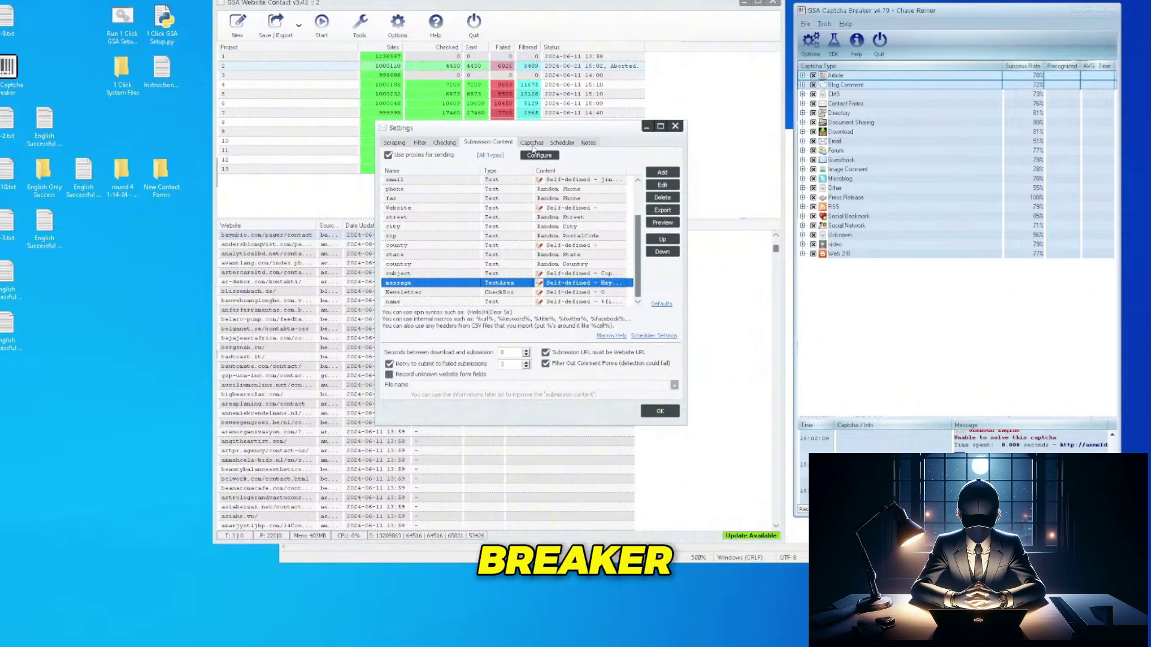
# Replace the subject placeholder 'Copy and Paste this' with 'Website issue'.
pyautogui.doubleClick(425, 272)
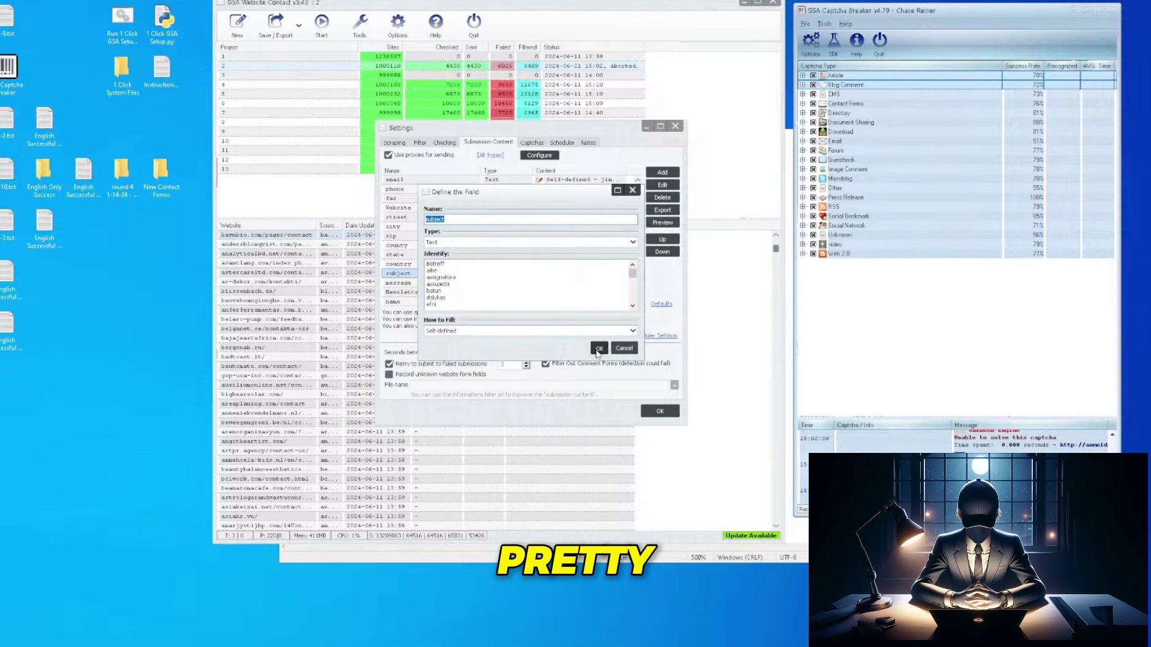
pyautogui.click(599, 348)
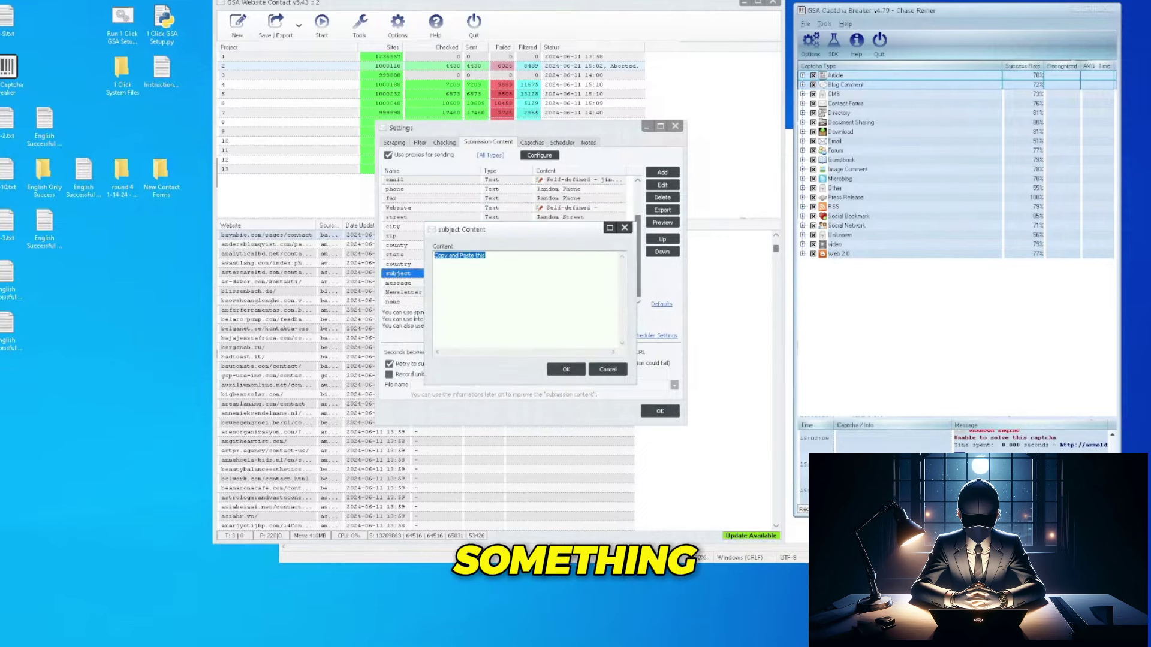
pyautogui.write('Website issue')
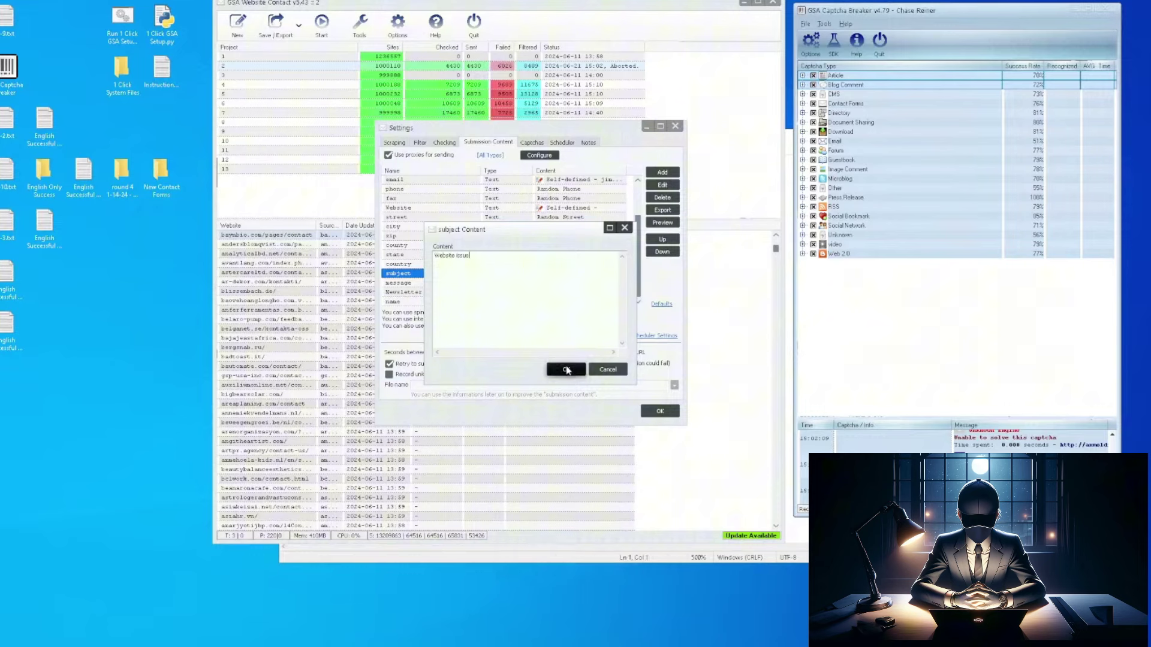
pyautogui.click(566, 370)
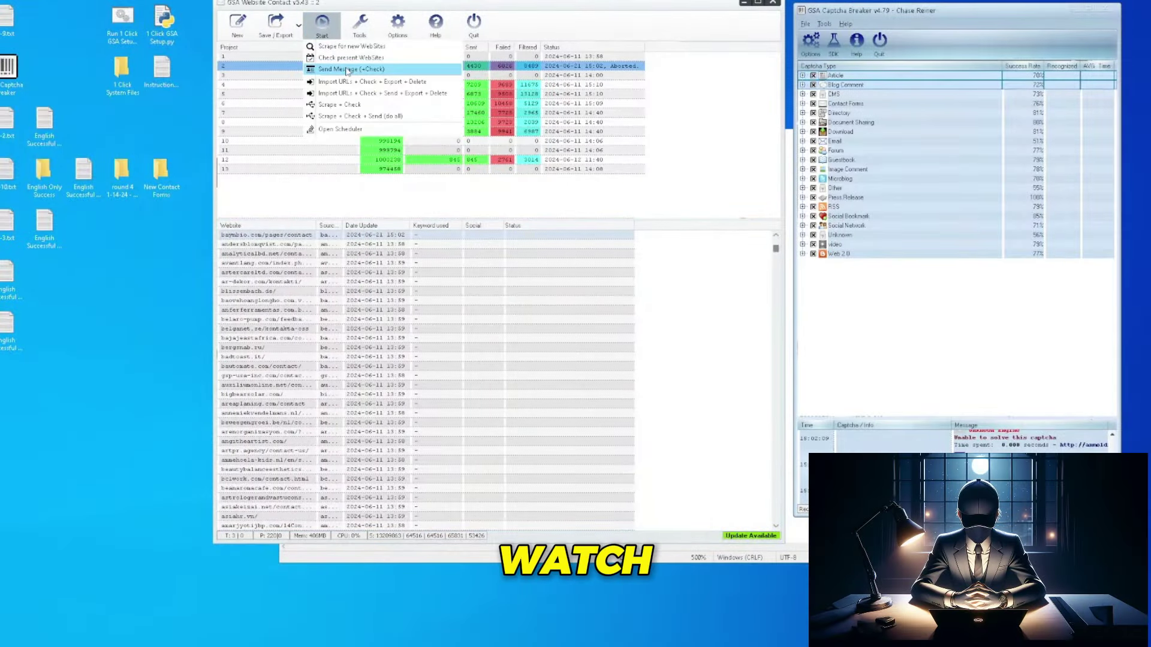
# Run Send Message (+Check) for project 2 and enlarge the website results list.
pyautogui.click(348, 69)
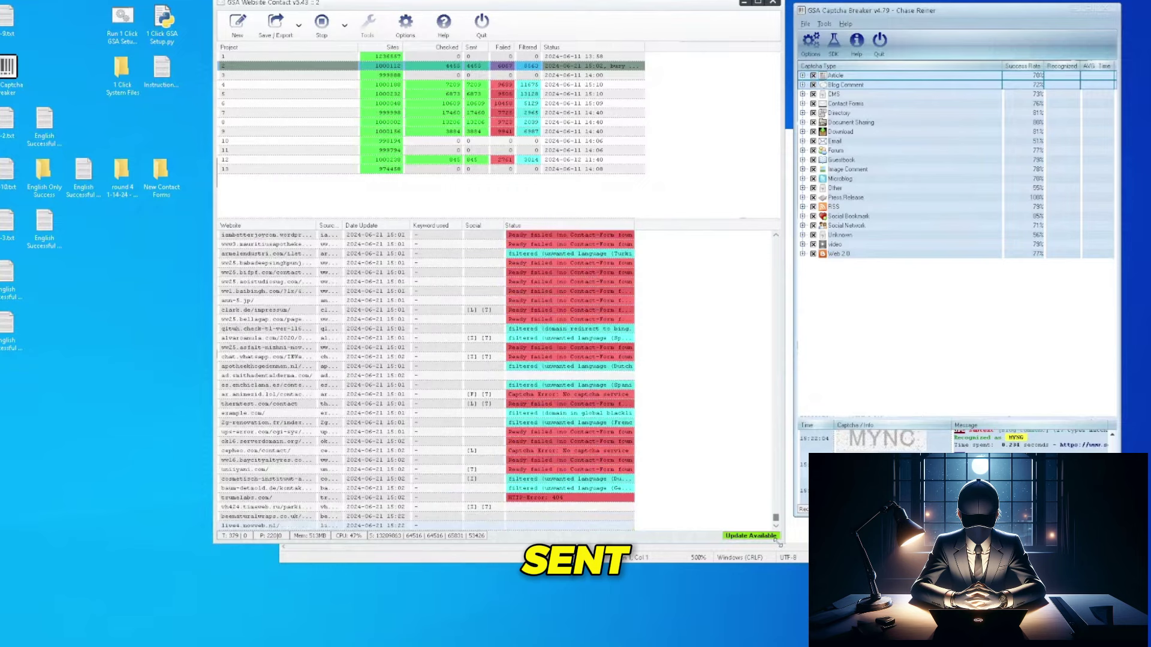
pyautogui.moveTo(778, 590); pyautogui.dragTo(778, 589)
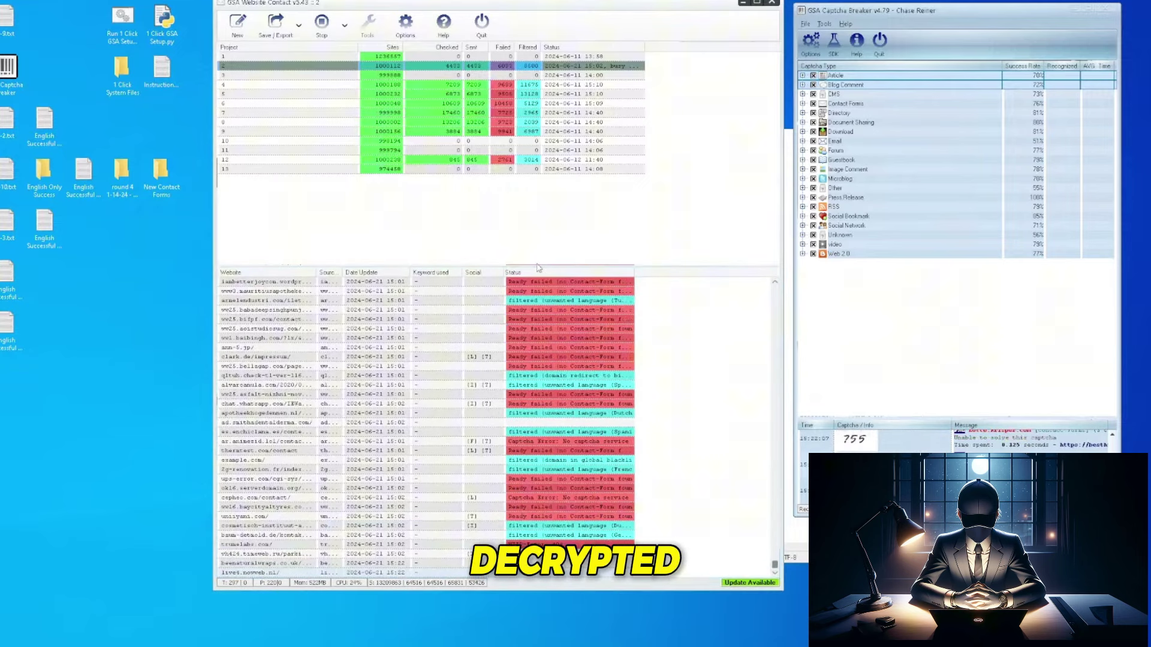
pyautogui.moveTo(528, 266); pyautogui.dragTo(528, 225)
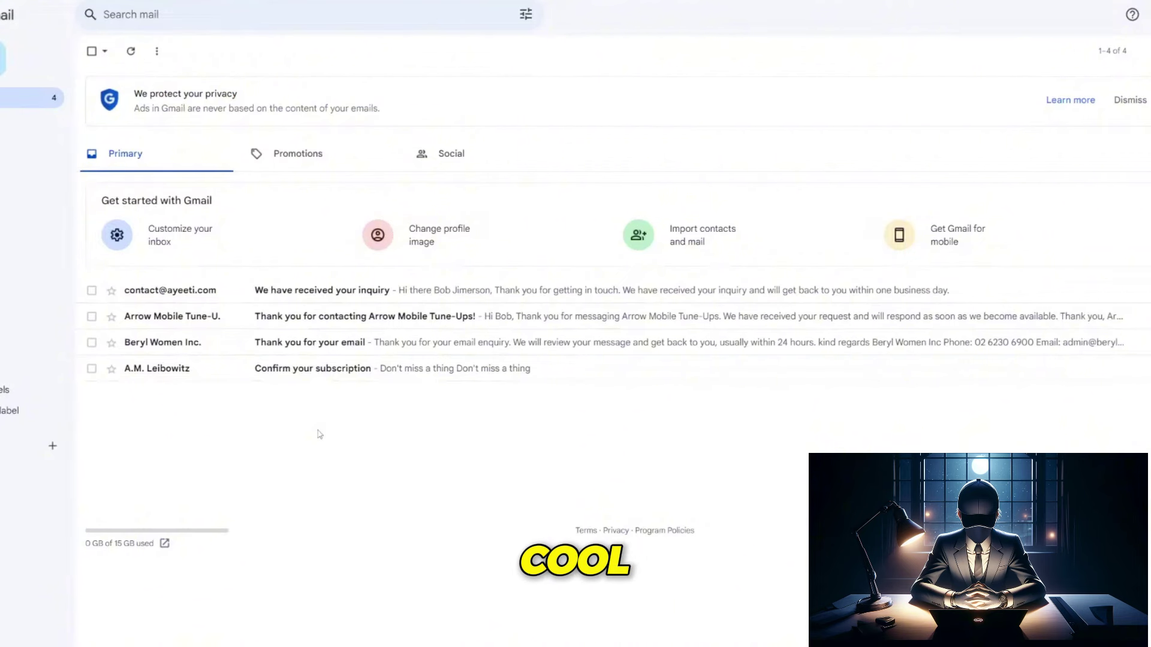
# View the Arrow Mobile Tune-Ups and 'We have received your inquiry' auto-replies, returning to the inbox.
pyautogui.click(441, 322)
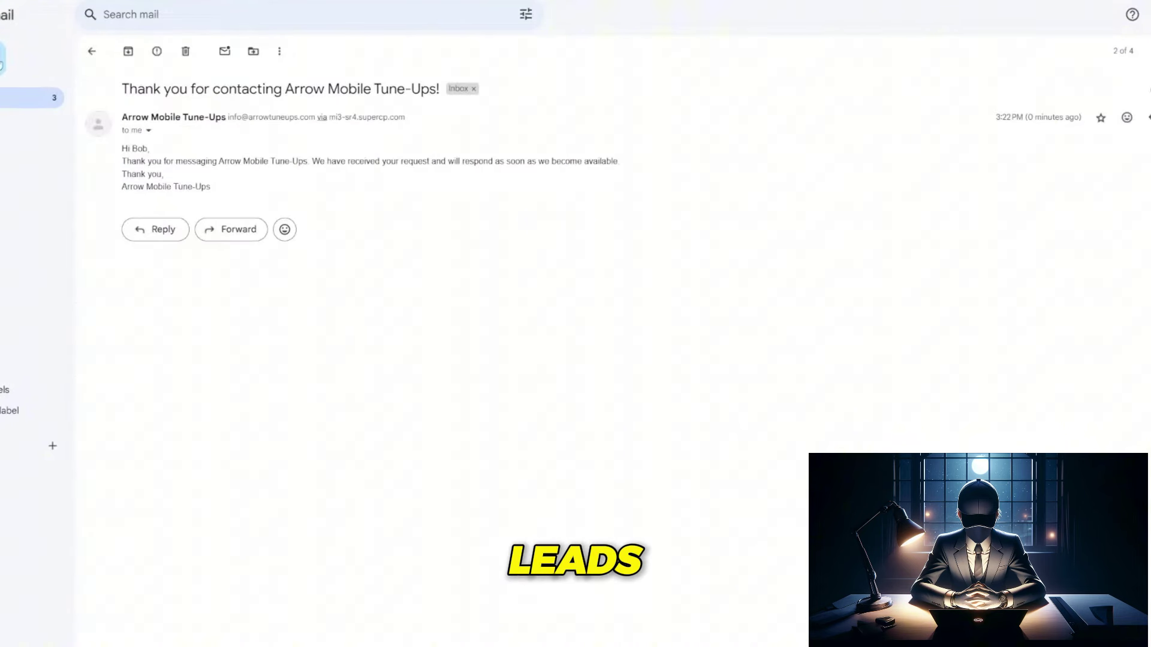
pyautogui.click(91, 50)
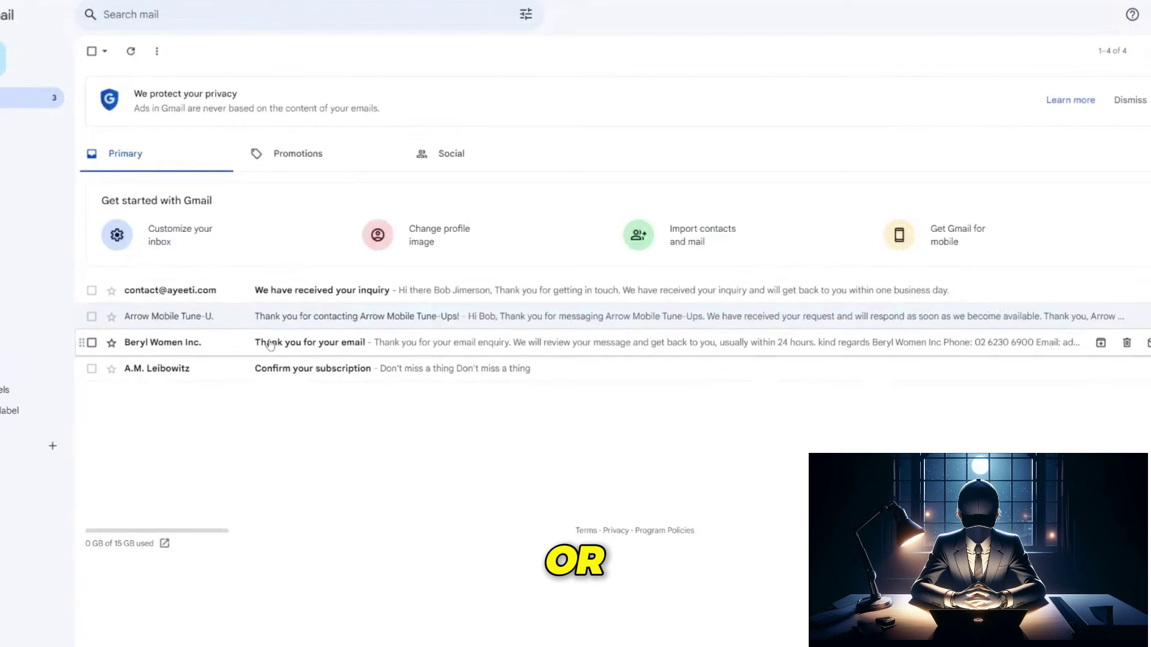
pyautogui.click(368, 290)
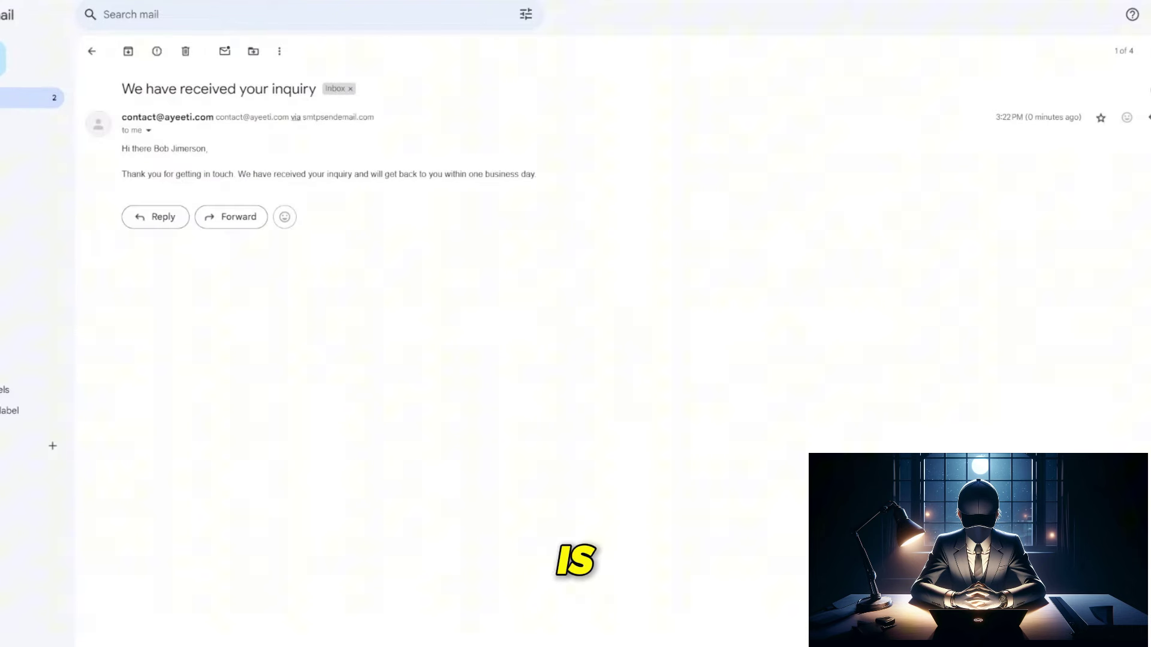
pyautogui.press('u')
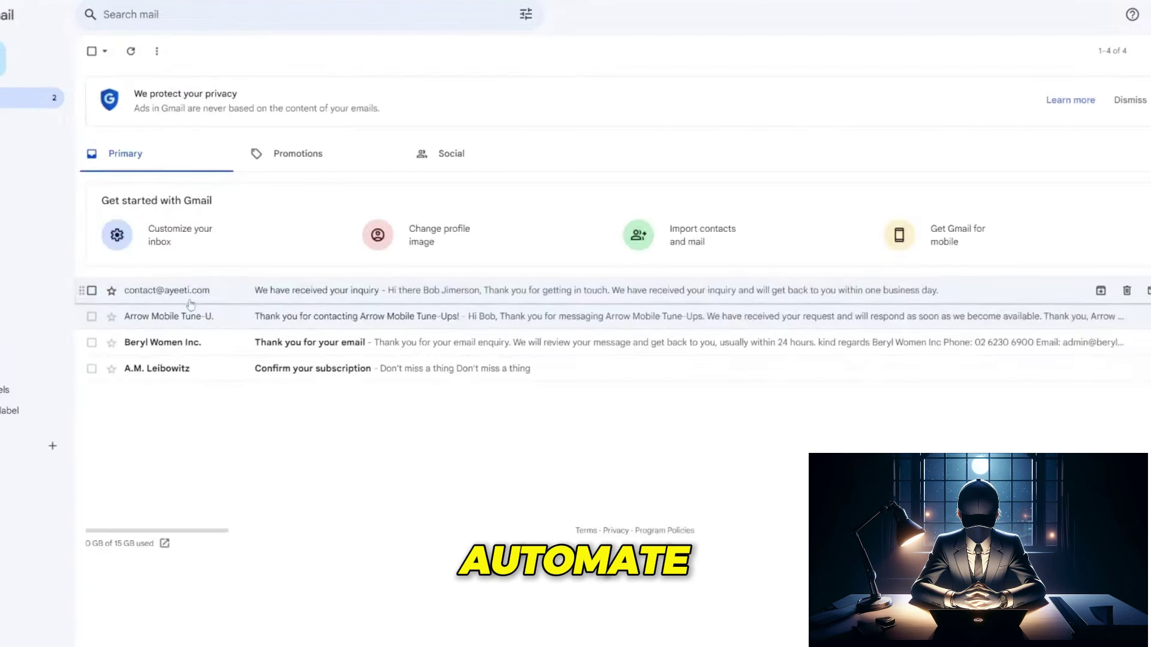
# Open the Beryl Women Inc. auto-reply and highlight the quoted submitted message.
pyautogui.click(221, 342)
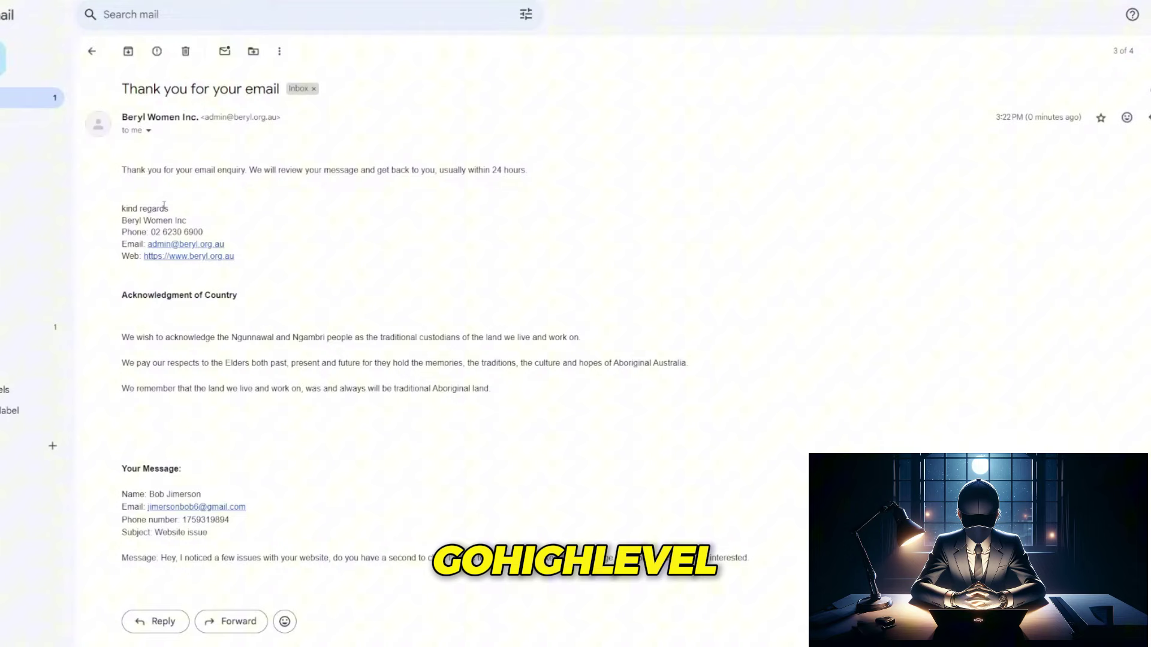
pyautogui.scroll(-1, 189, 405)
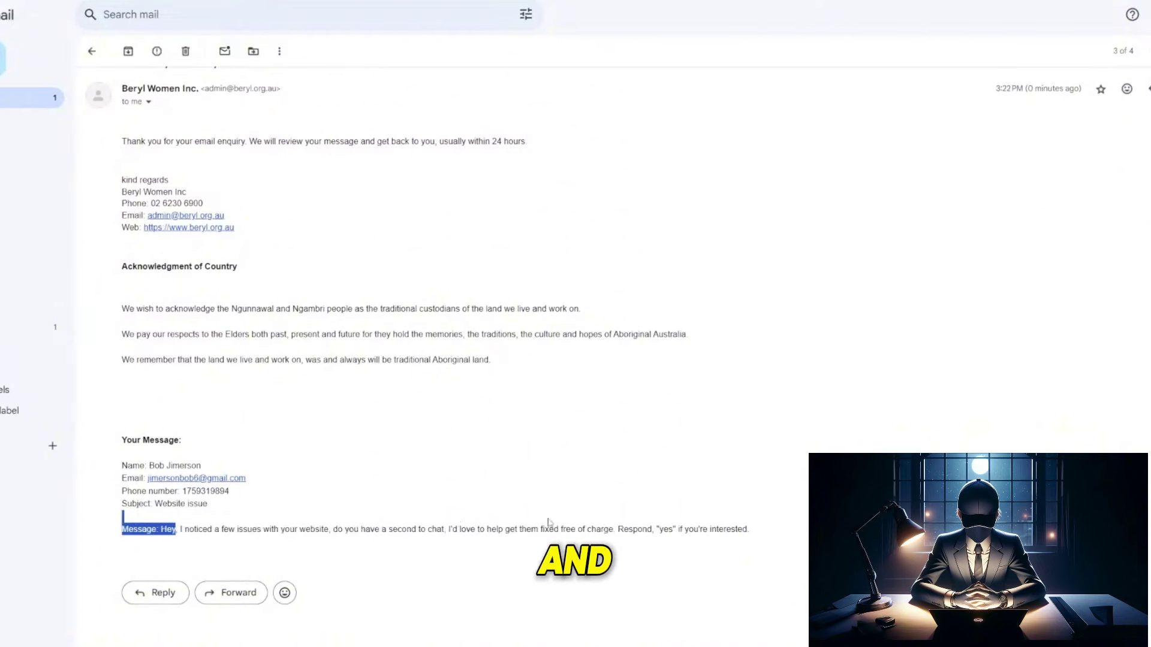
pyautogui.moveTo(176, 531); pyautogui.dragTo(750, 529)
pyautogui.click(737, 508)
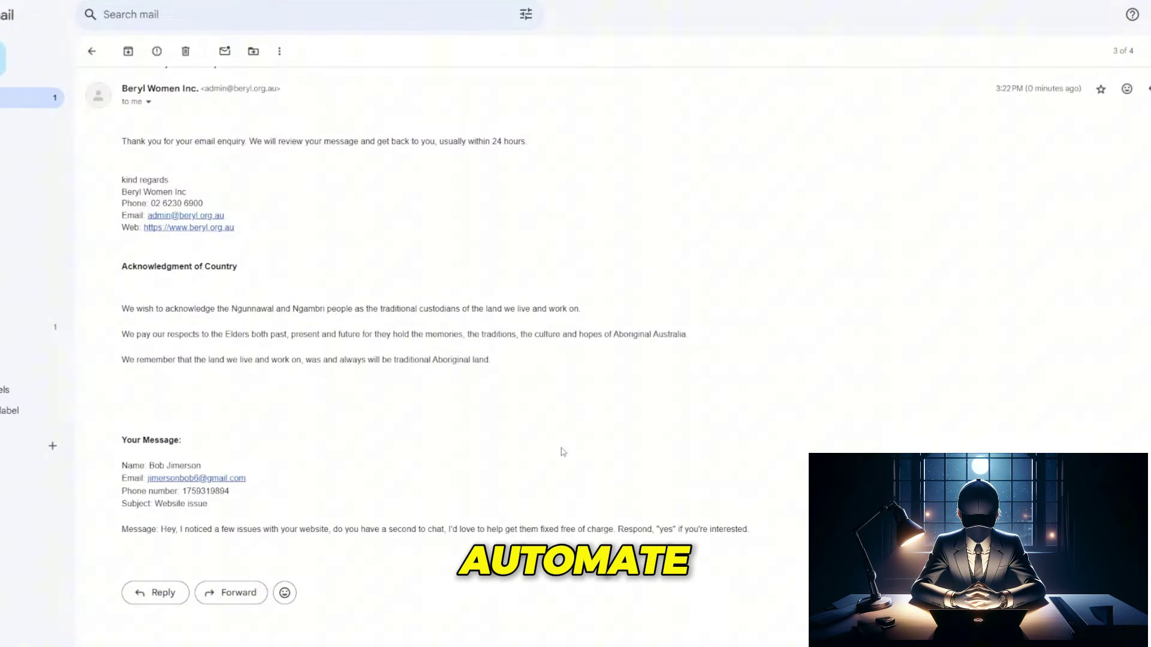
pyautogui.moveTo(795, 533); pyautogui.dragTo(155, 537)
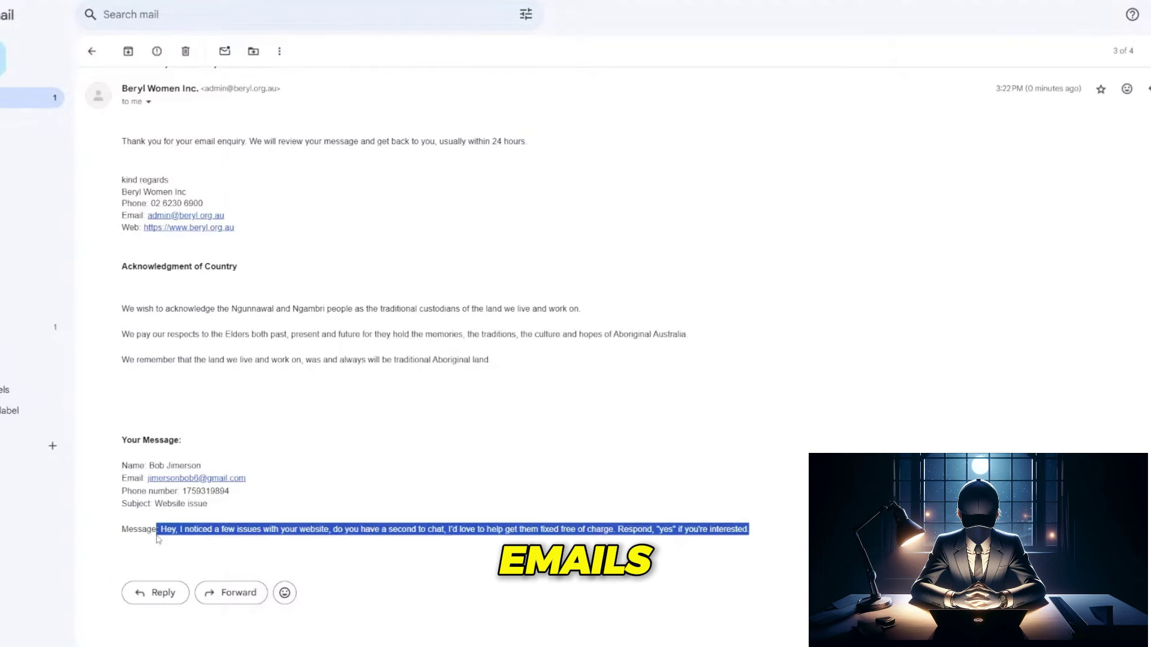
pyautogui.click(155, 539)
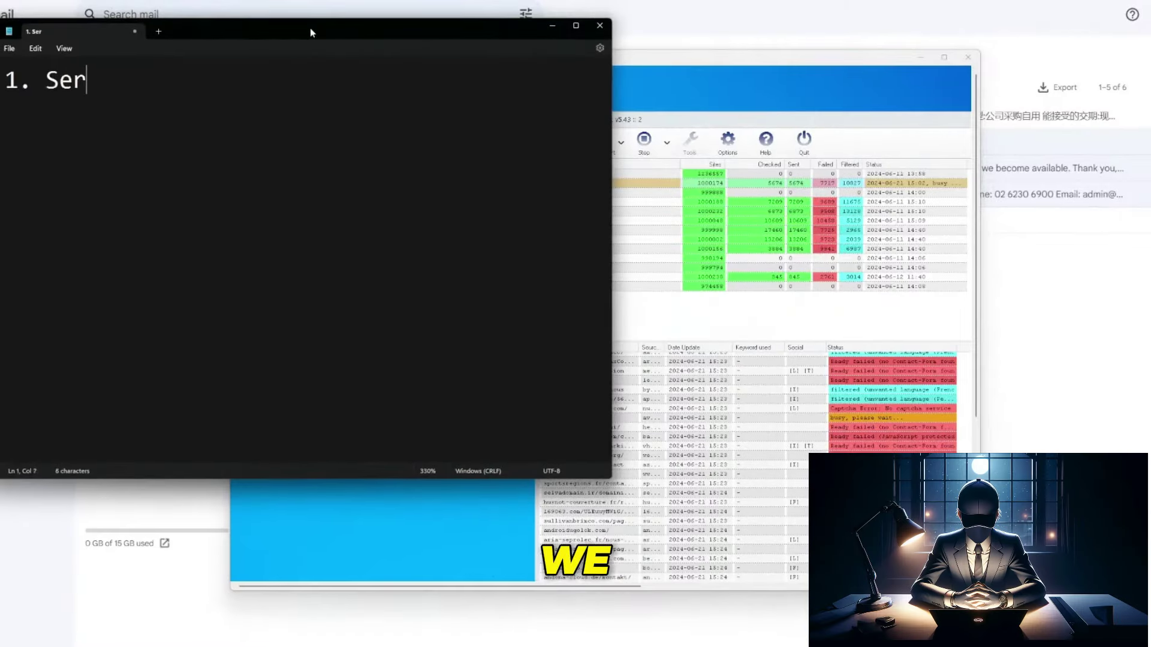
pyautogui.write('ver / lice')
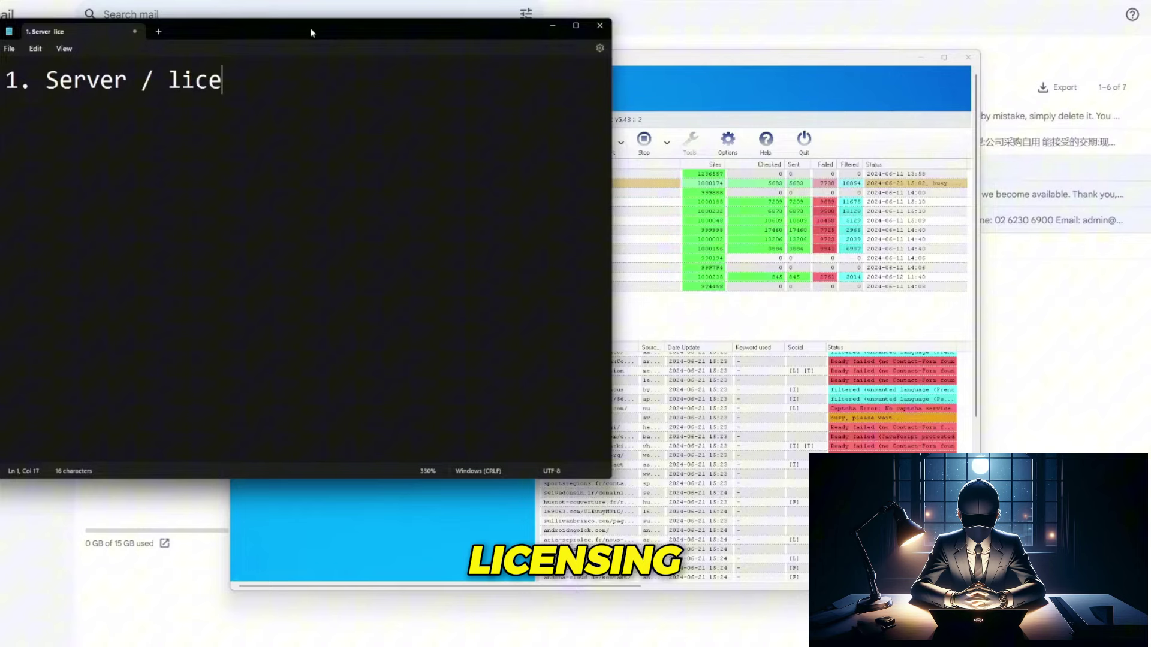
pyautogui.write('nsing')
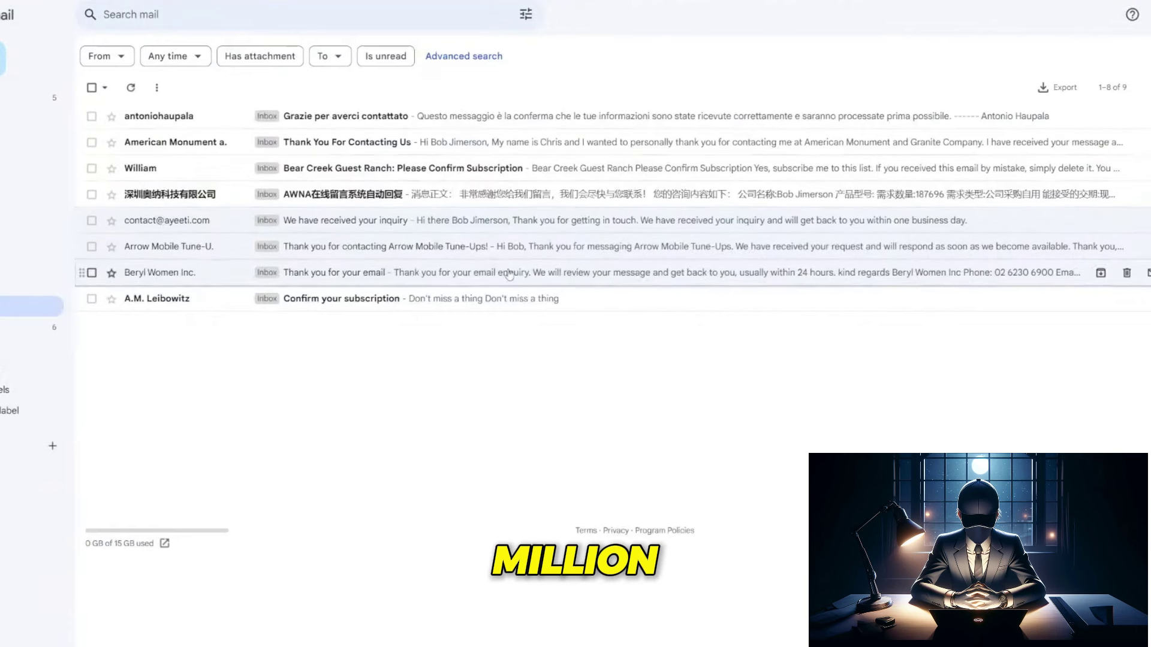
# Open American Monument and Granite Company's 'Thank You For Contacting Us' email and select its domain.
pyautogui.click(583, 144)
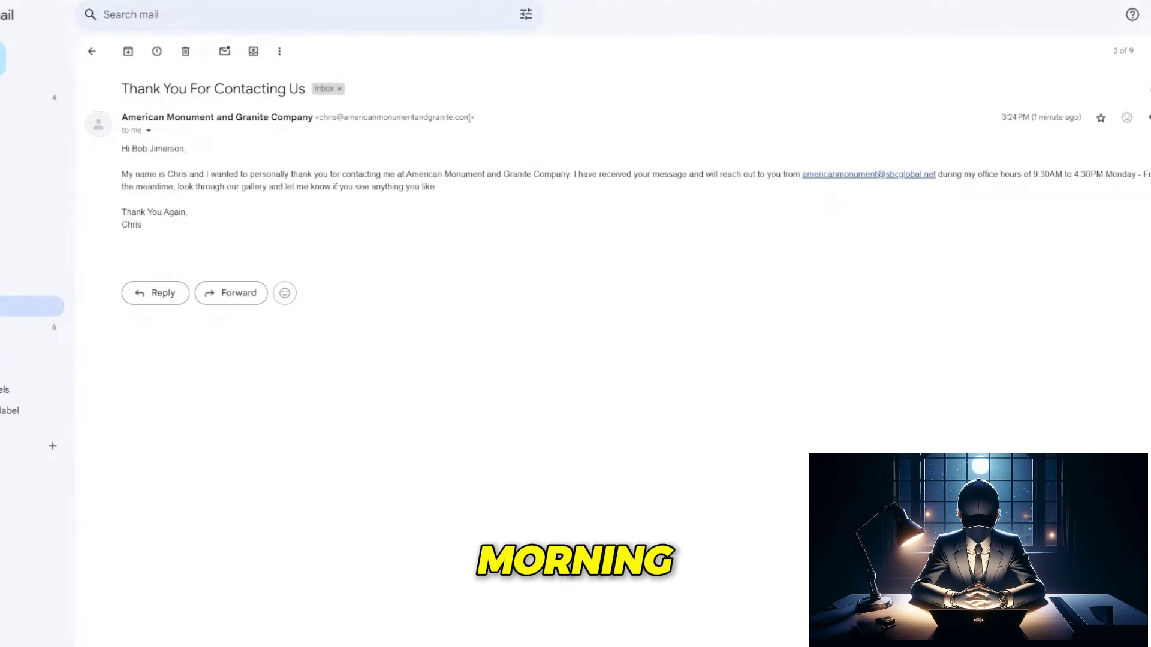
pyautogui.moveTo(468, 117); pyautogui.dragTo(343, 118)
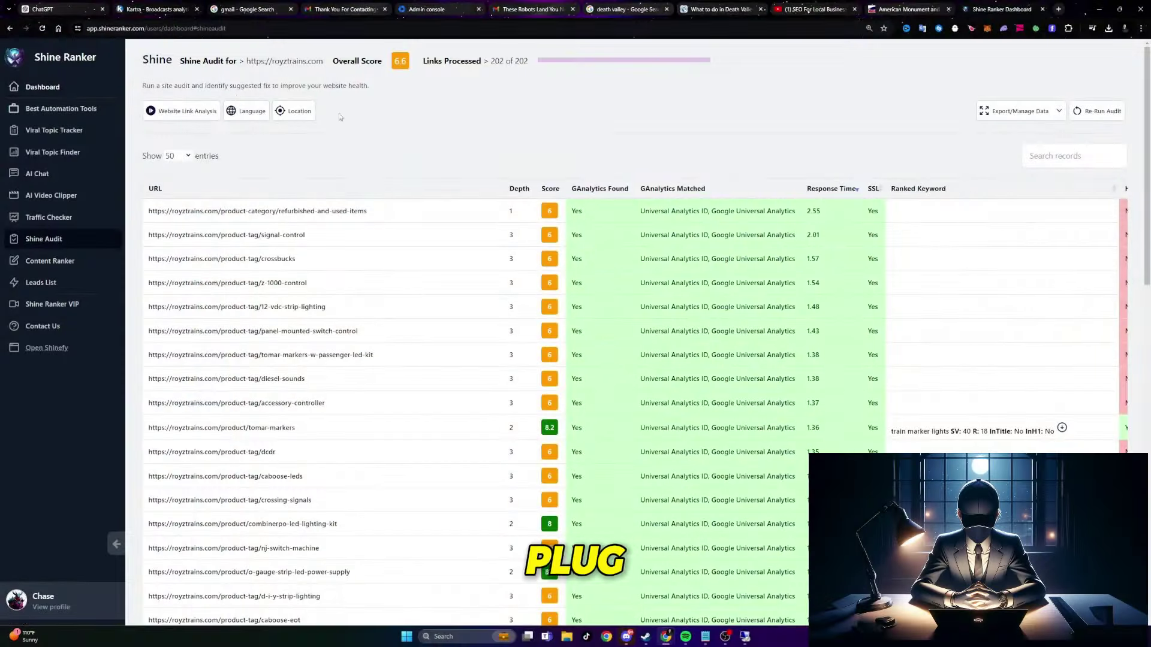
# Submit americanmonumentandgranite.com to Shine Audit, resubmitting the link without its trailing slash.
pyautogui.click(187, 110)
pyautogui.write('https://americanmonumentandgranite.com/')
pyautogui.click(575, 374)
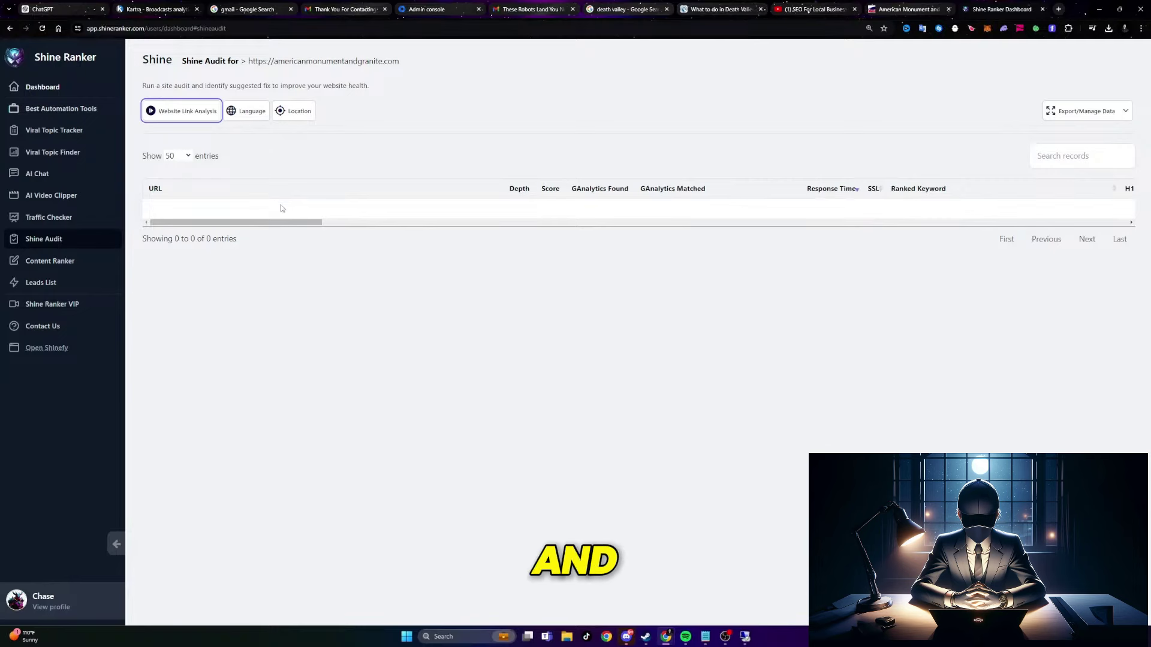
pyautogui.hscroll(10, 280, 208)
pyautogui.hscroll(-10, 281, 208)
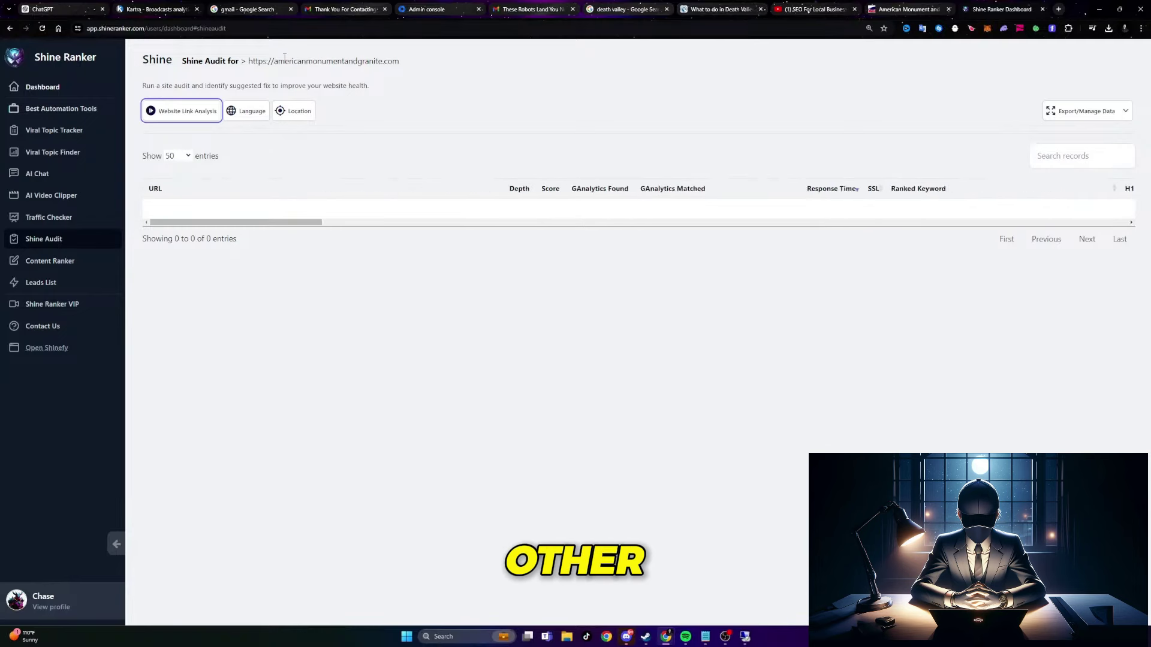
pyautogui.click(156, 112)
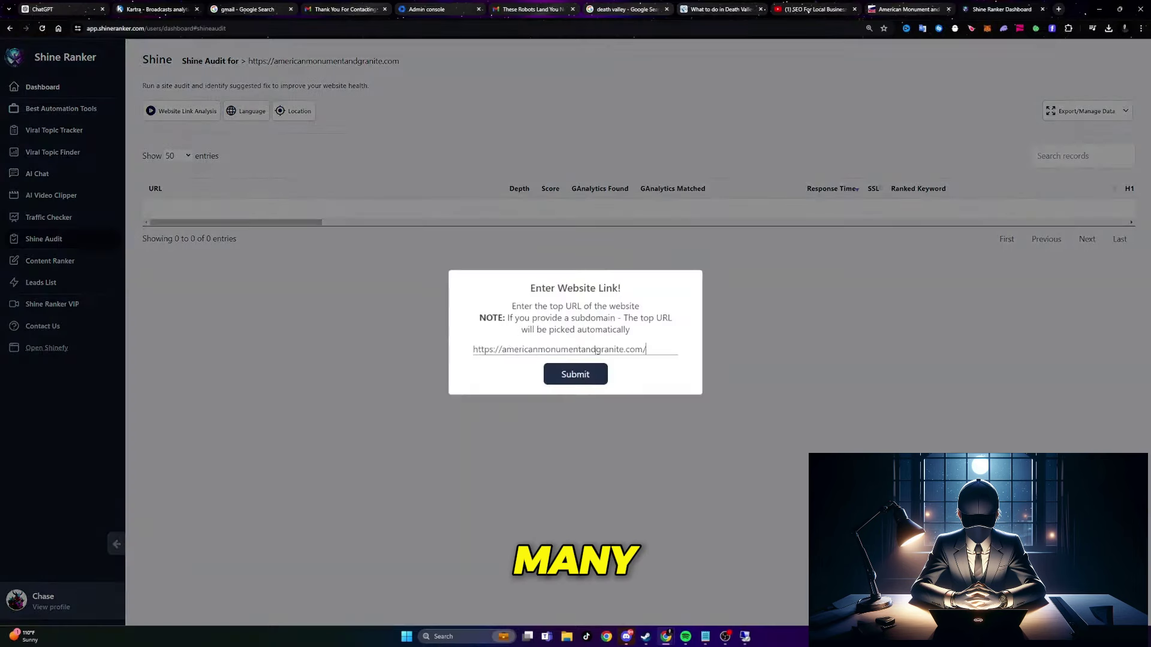
pyautogui.click(668, 349)
pyautogui.press('BackSpace')
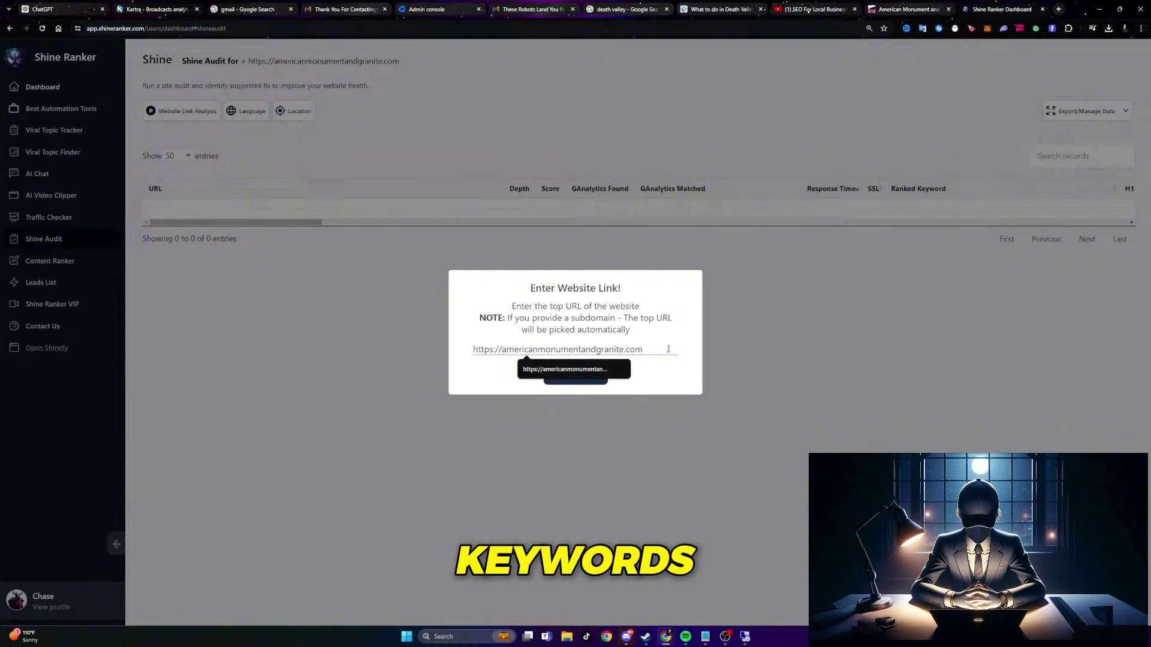
pyautogui.click(604, 381)
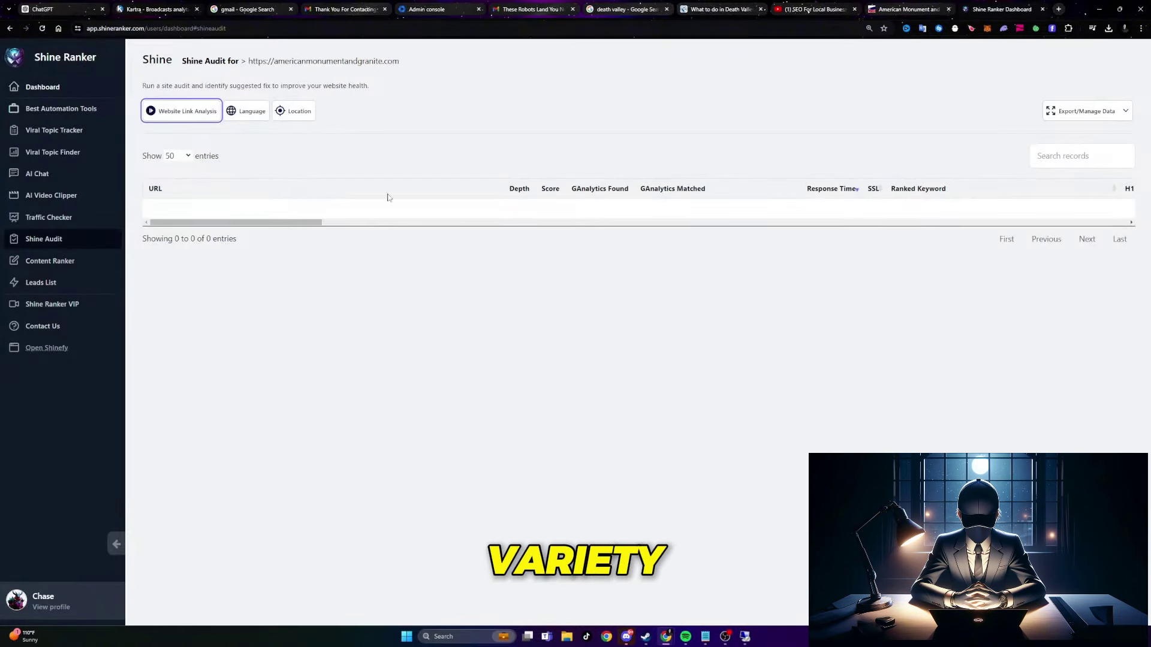
# Paste americanmonumentandgranite.com into SEO Site Checkup's Website URL field and run Checkup.
pyautogui.hotkey('alt', 'Tab')
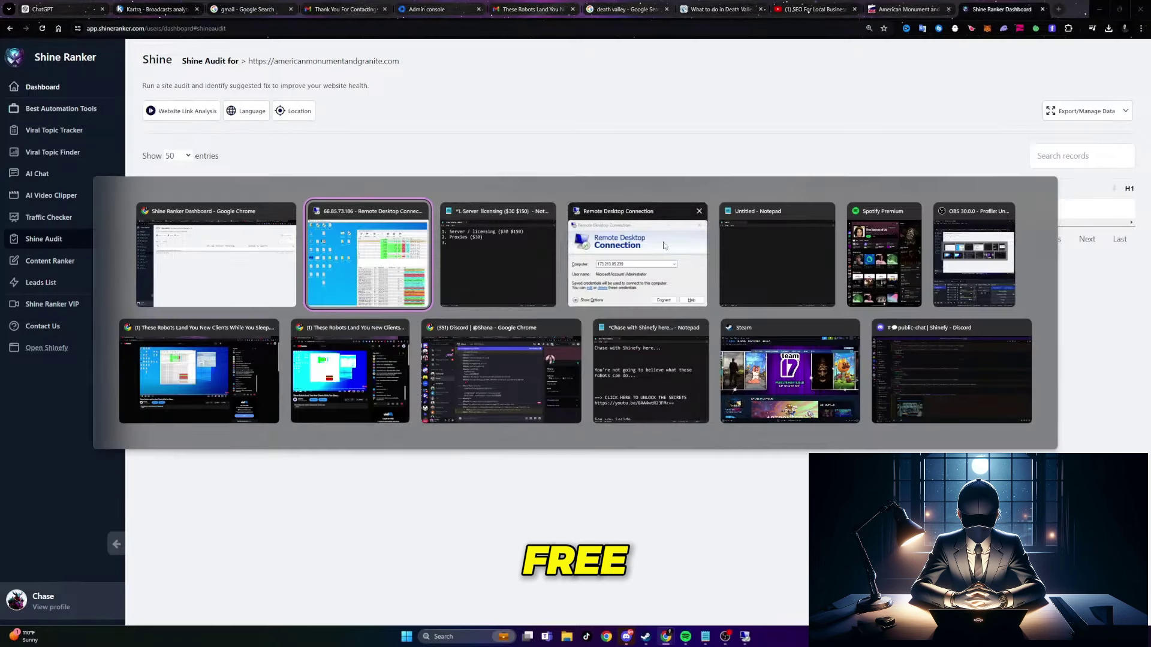
pyautogui.press('Escape')
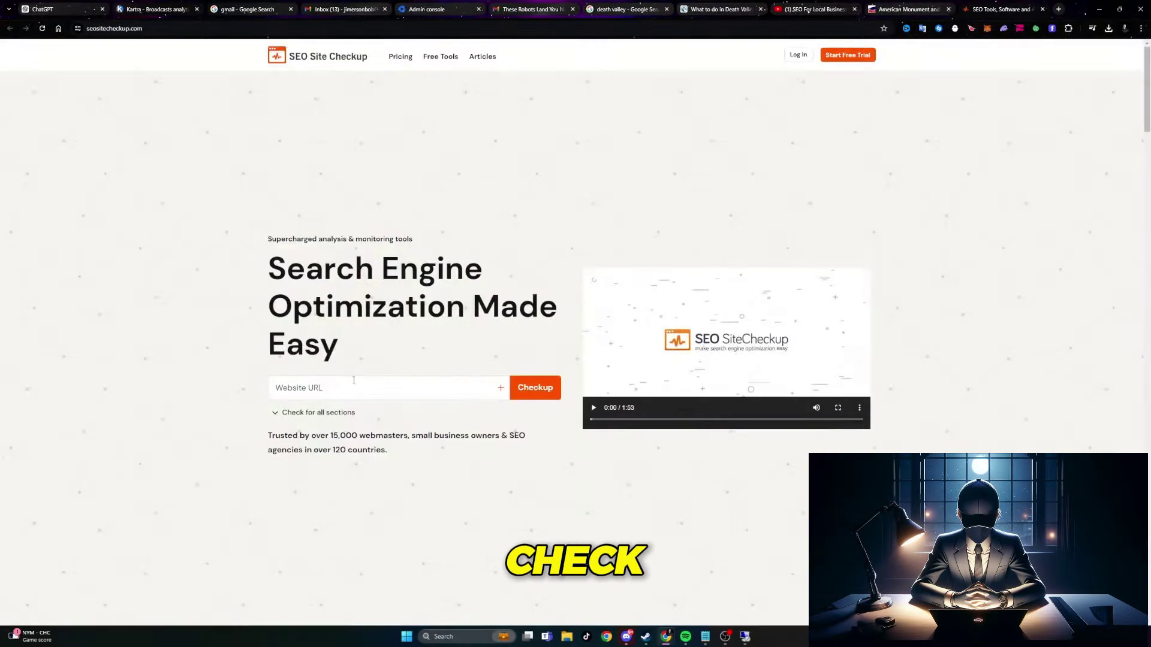
pyautogui.click(379, 388)
pyautogui.write('https://americanmonumentandgranite.com/')
pyautogui.click(522, 389)
pyautogui.scroll(-1, 575, 432)
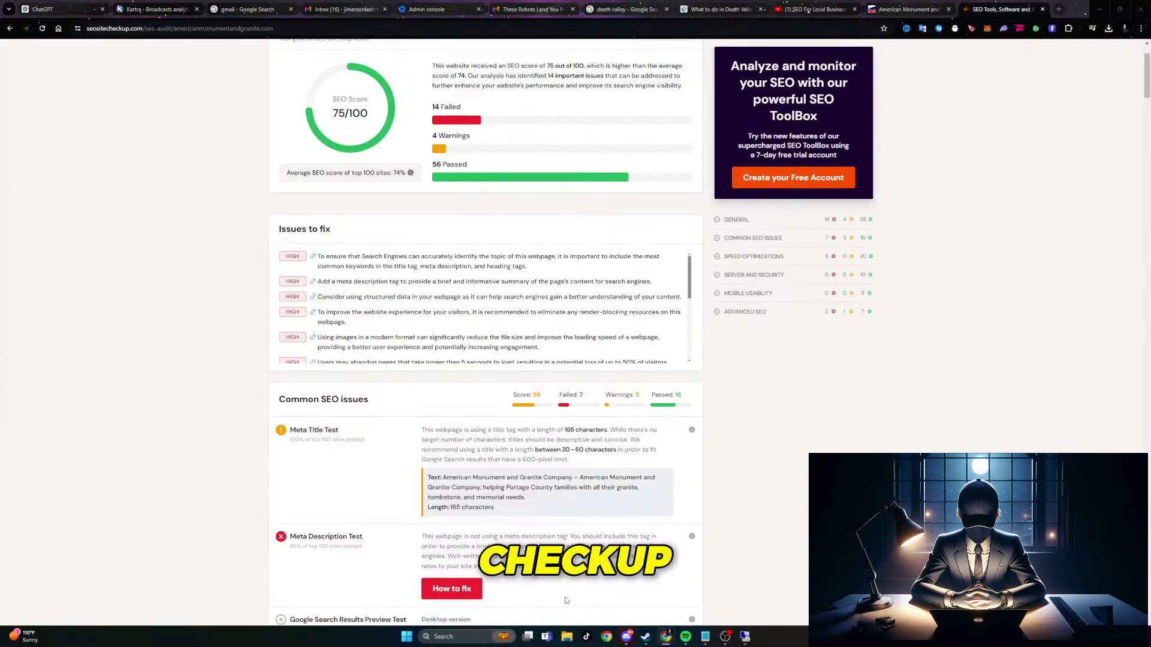
# Bring up the Windows Start menu to search for an app.
pyautogui.press('super')
pyautogui.press('Escape')
pyautogui.scroll(2, 576, 359)
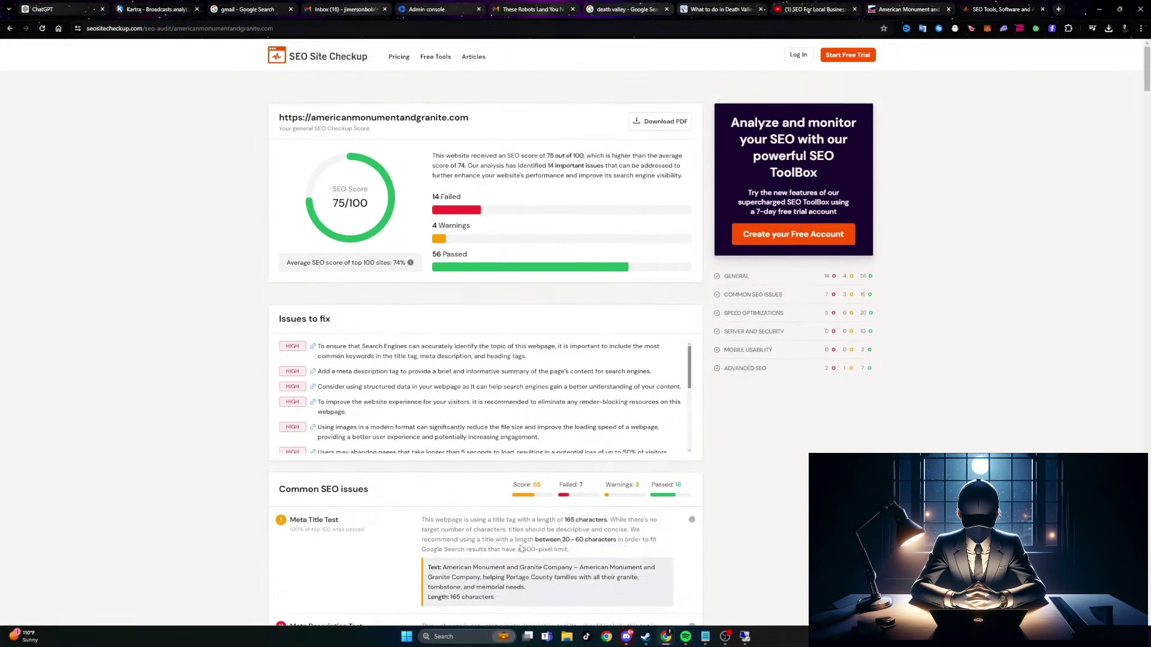
pyautogui.click(406, 637)
pyautogui.write('notepad')
# Write a three-point Notepad note (leads, automated follow-up, simple fulfillment) with a divider, then hide it.
pyautogui.press('Return')
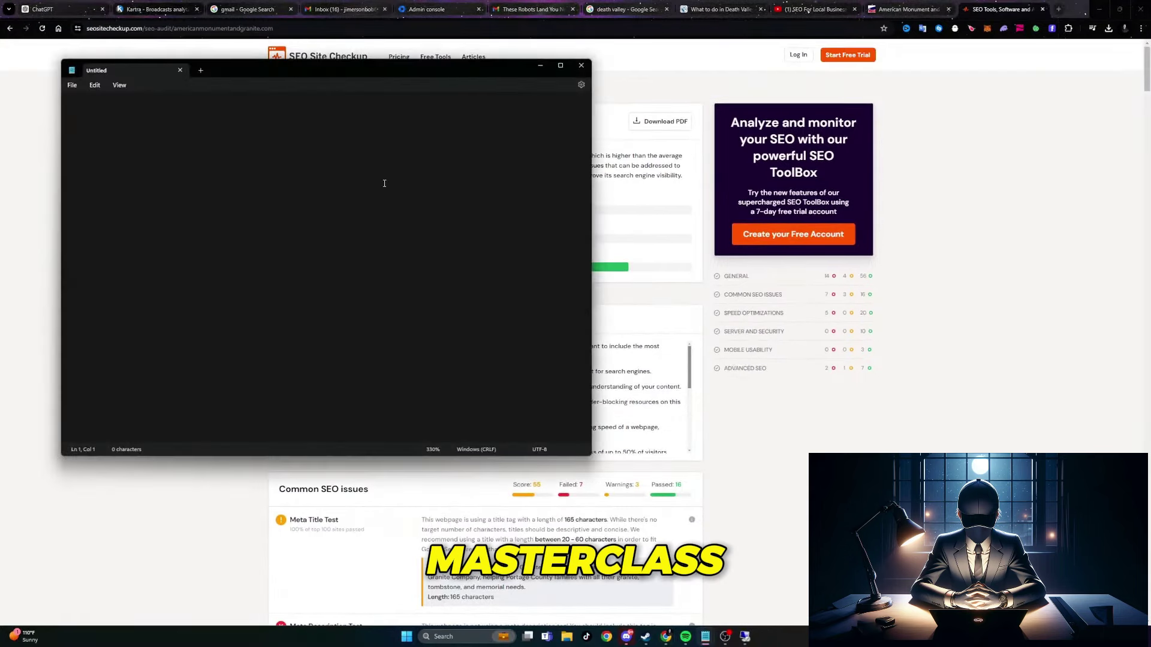
pyautogui.moveTo(307, 71); pyautogui.dragTo(407, 135)
pyautogui.write('. How to st')
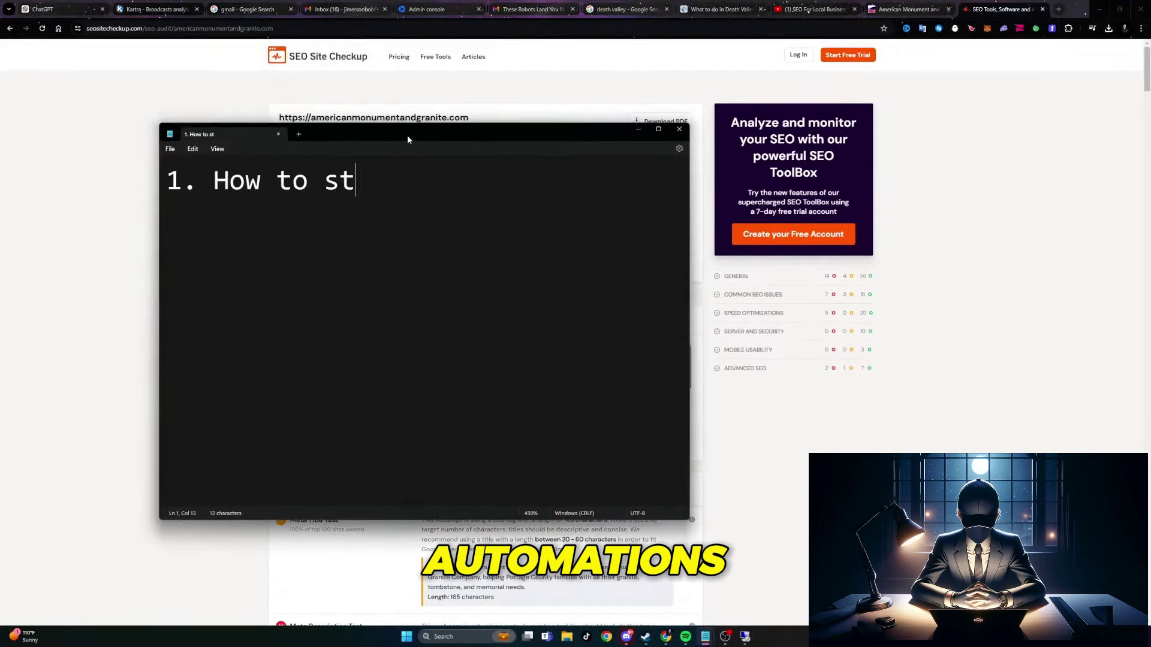
pyautogui.write('art sending messages and getti')
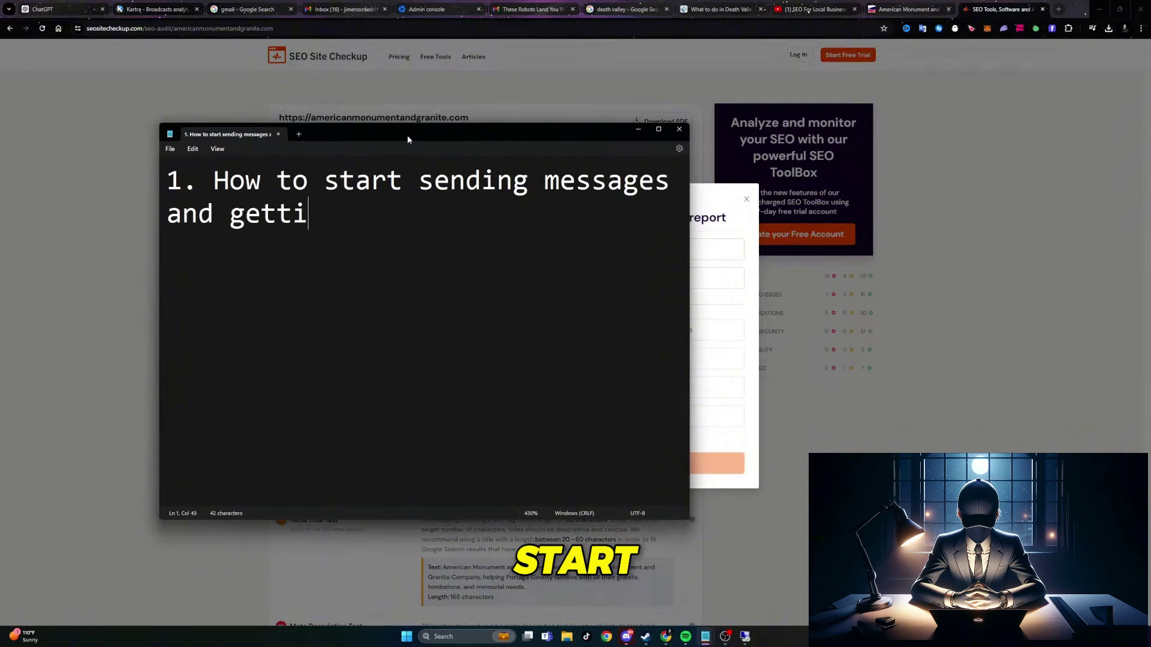
pyautogui.write('ng leads')
pyautogui.press('Return')
pyautogui.write('2.')
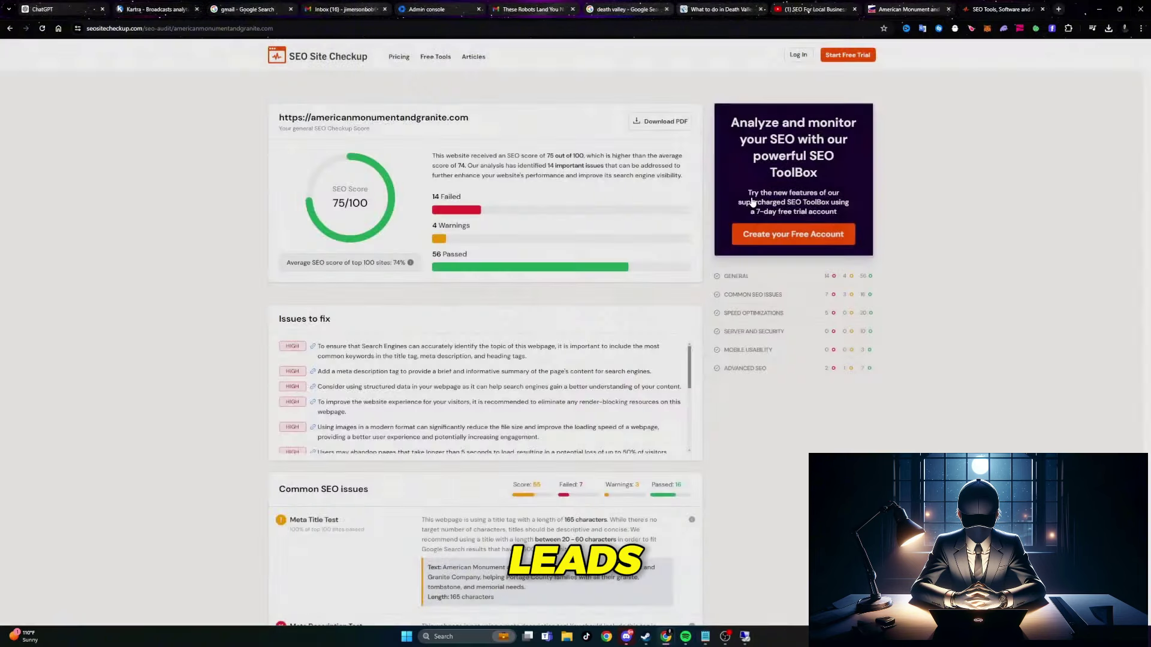
pyautogui.write(' How to automate the follow u')
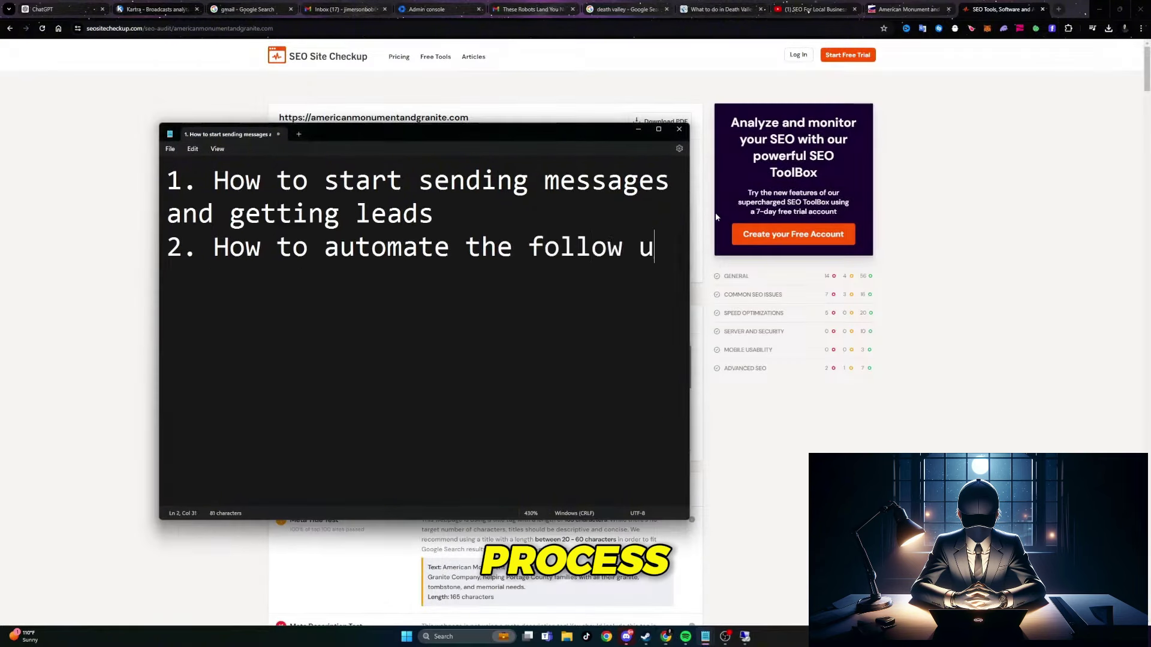
pyautogui.write('p')
pyautogui.press('Return')
pyautogui.write('3.')
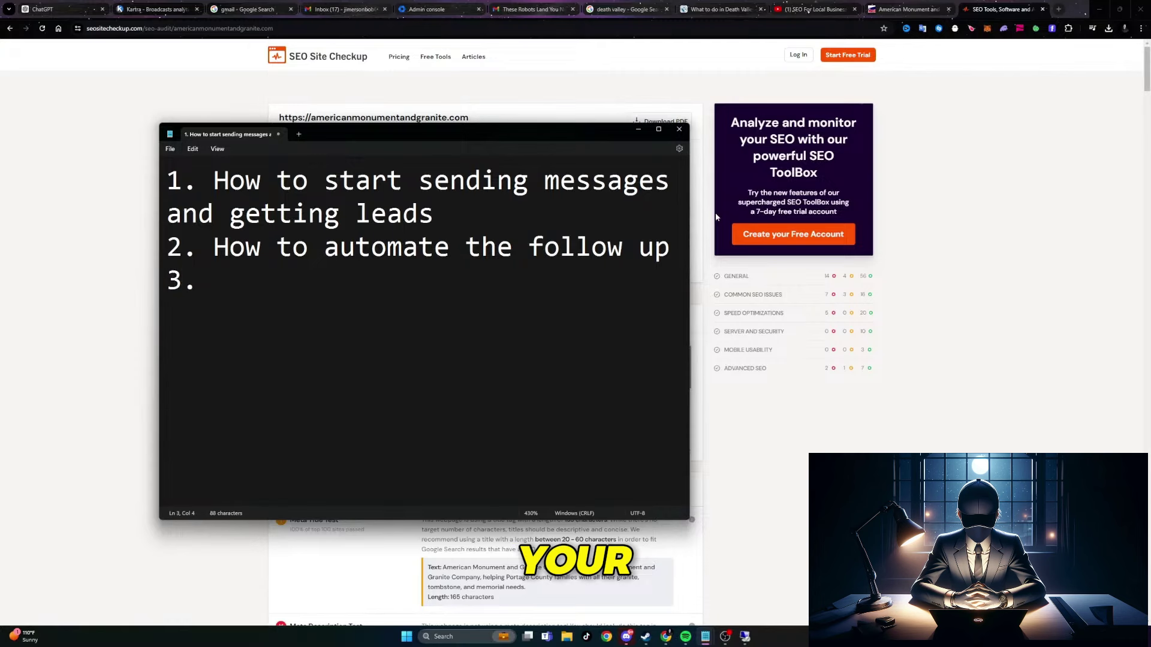
pyautogui.write(' How to fulfill the se')
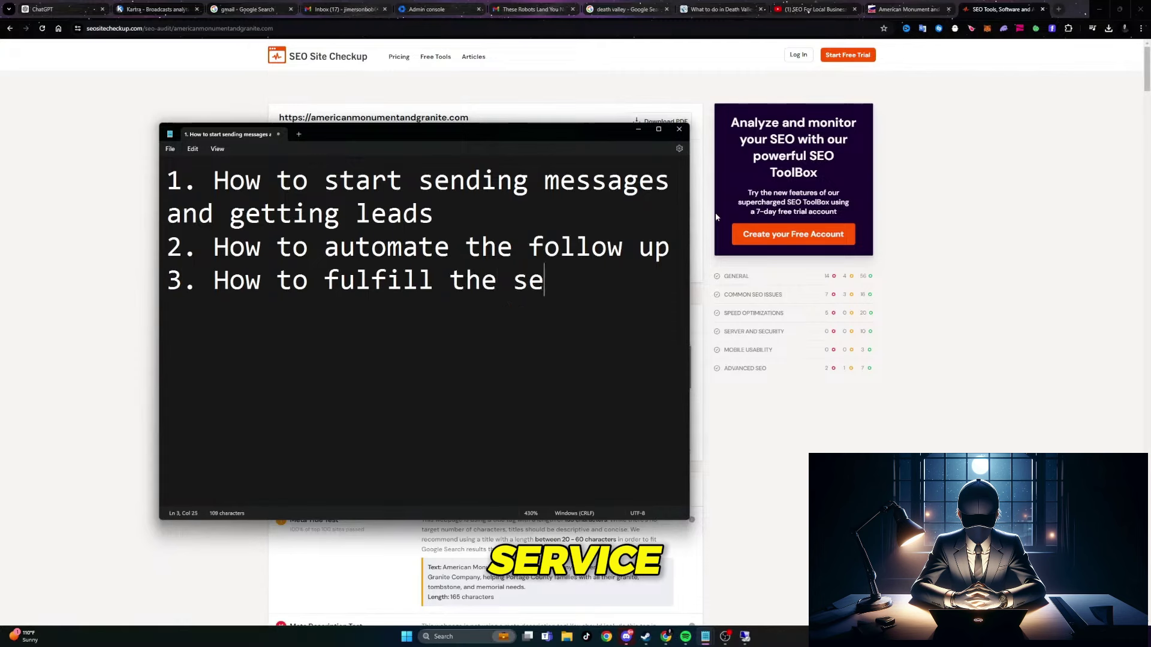
pyautogui.write('rvice in a simple way')
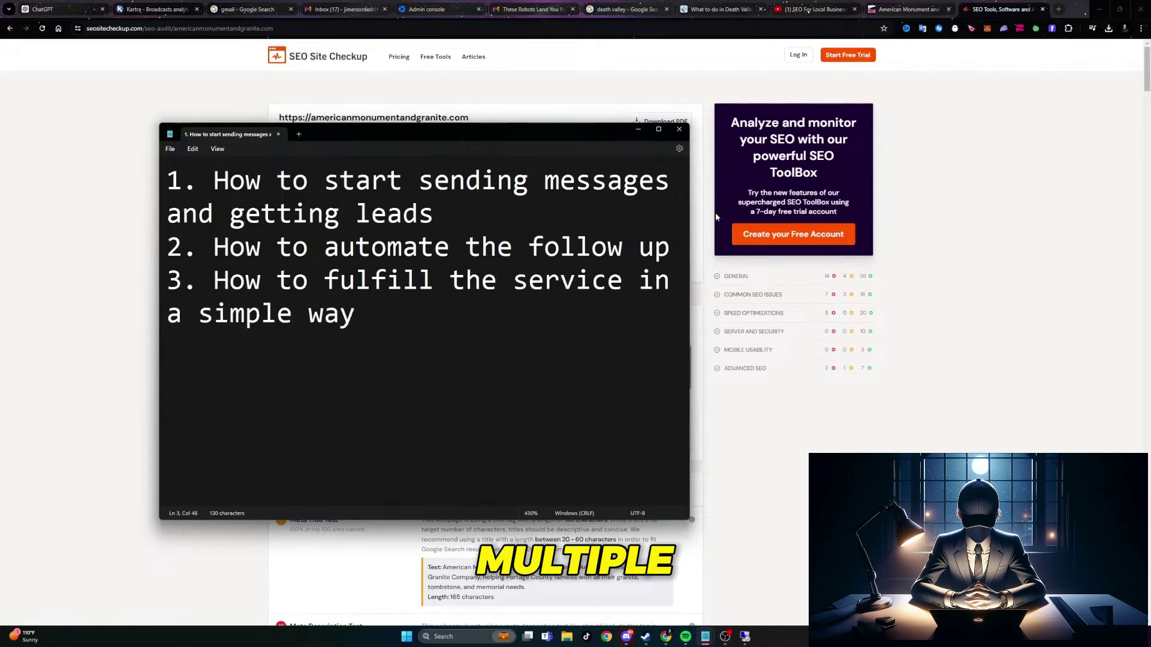
pyautogui.press('Return')
pyautogui.press('Return')
pyautogui.write('---')
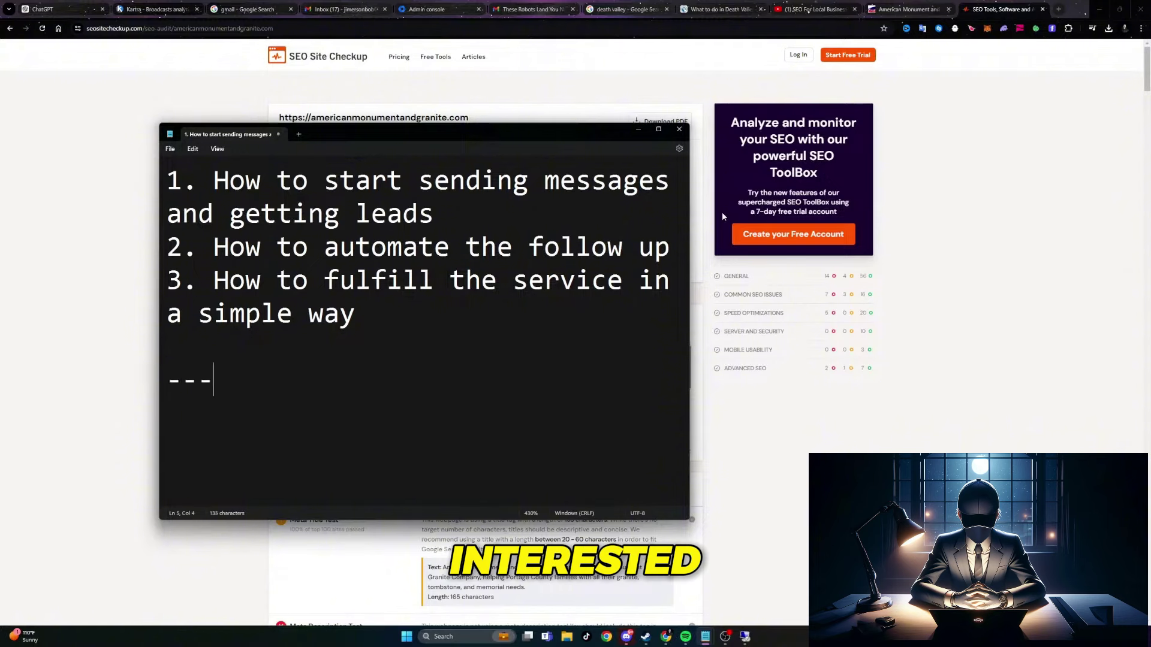
pyautogui.write('---------------')
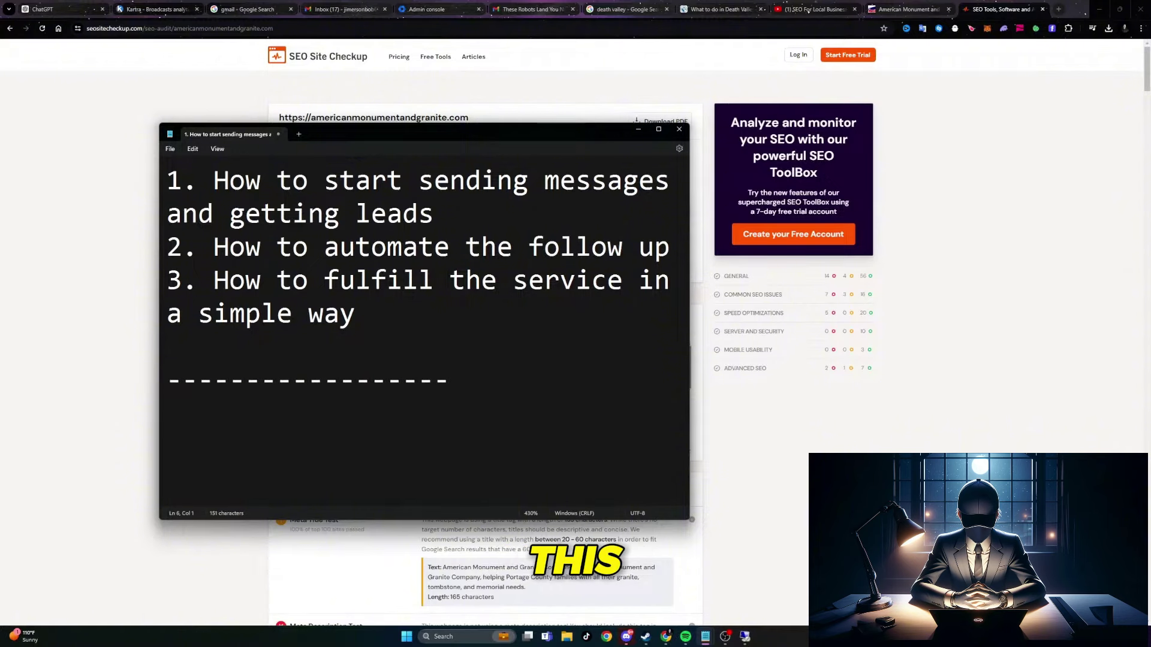
pyautogui.hotkey('alt', 'Tab')
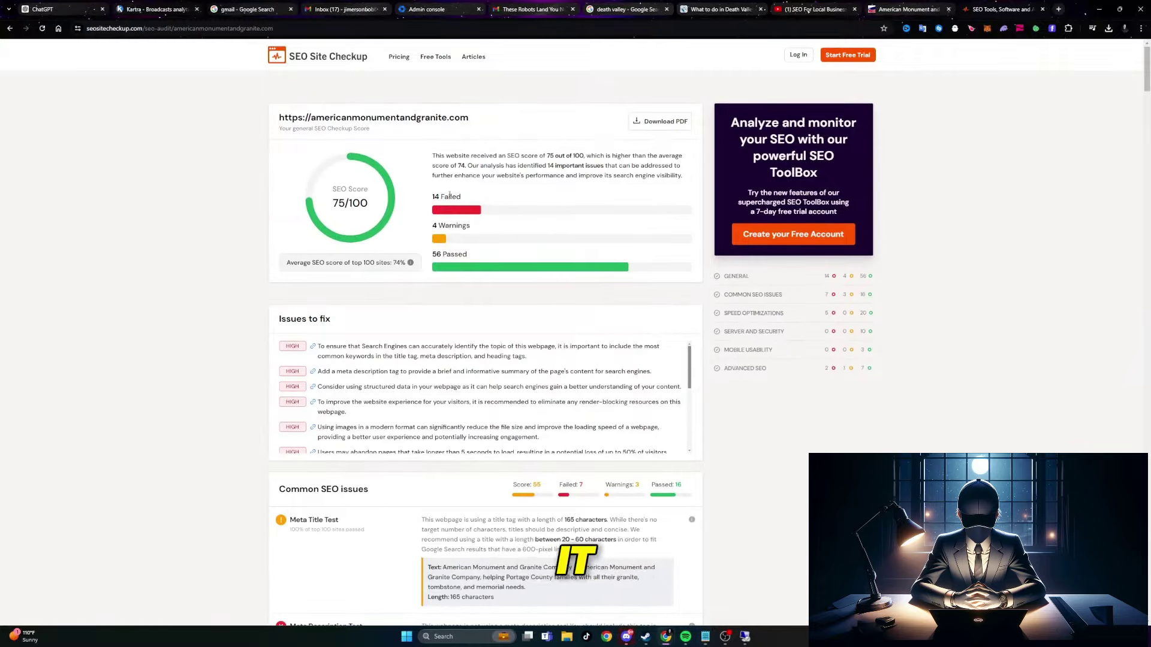
pyautogui.hotkey('ctrl', '+')
pyautogui.press('Escape')
pyautogui.scroll(-3, 368, 324)
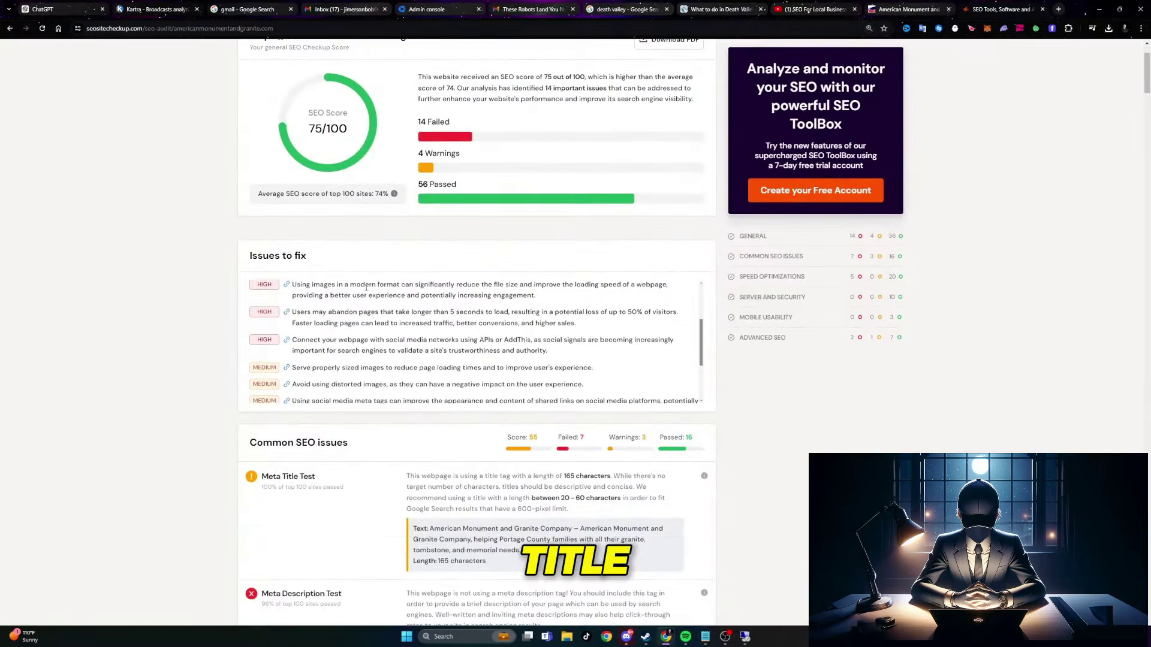
pyautogui.scroll(-2, 368, 324)
pyautogui.hotkey('ctrl', '+')
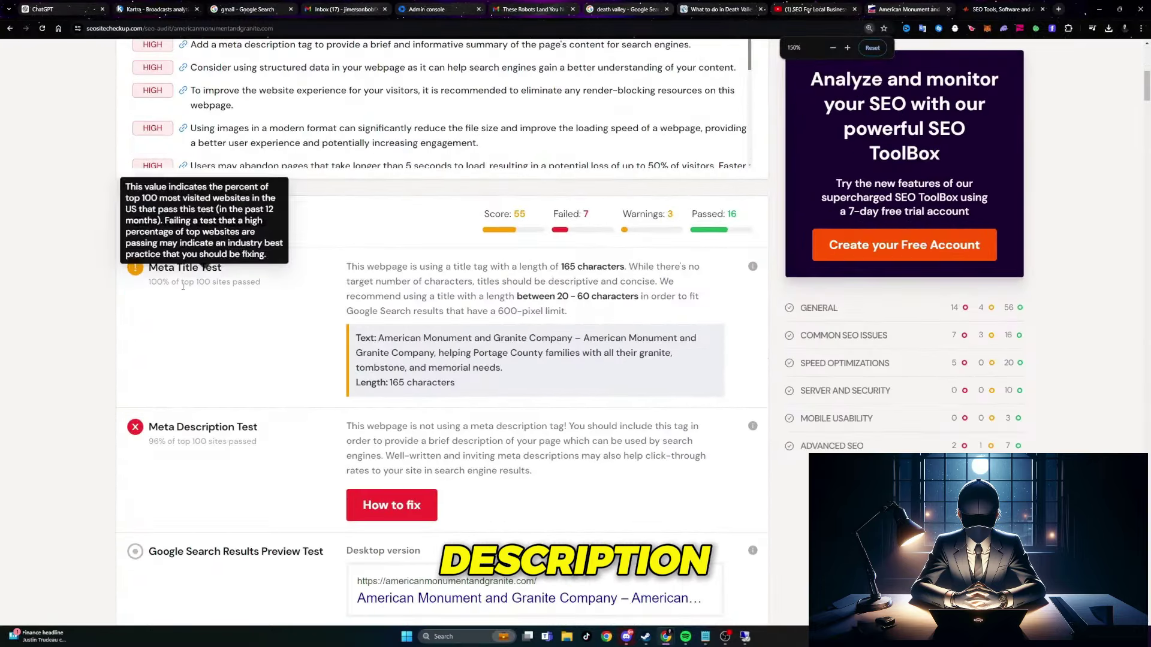
pyautogui.moveTo(516, 296); pyautogui.dragTo(602, 296)
pyautogui.click(468, 311)
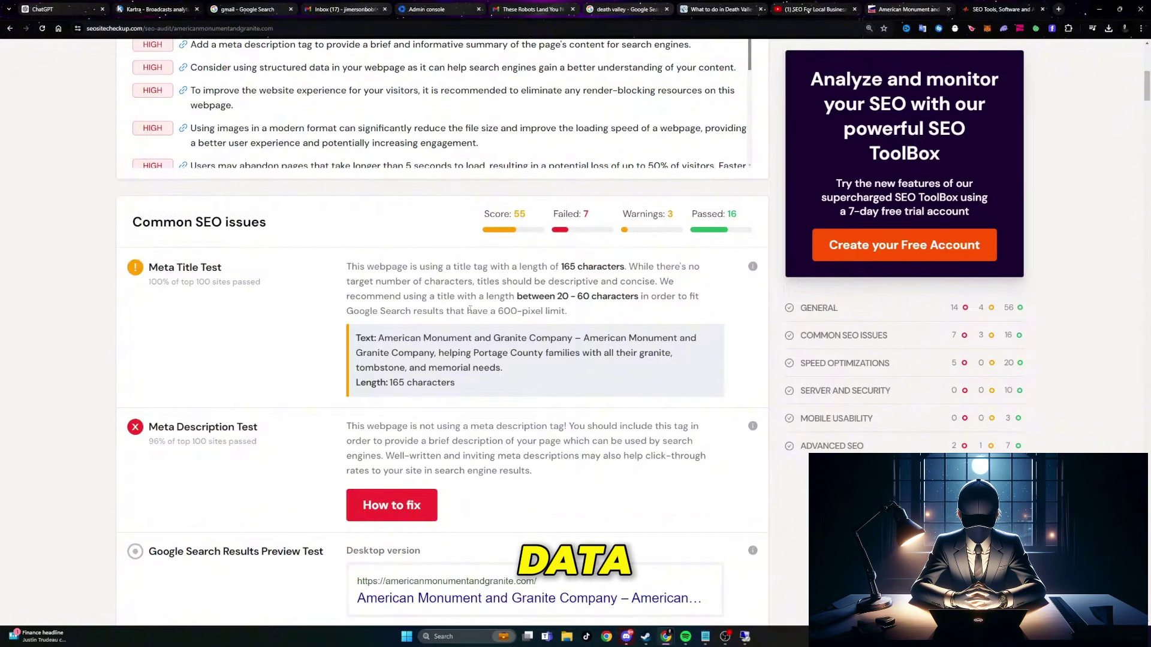
pyautogui.scroll(-2, 504, 269)
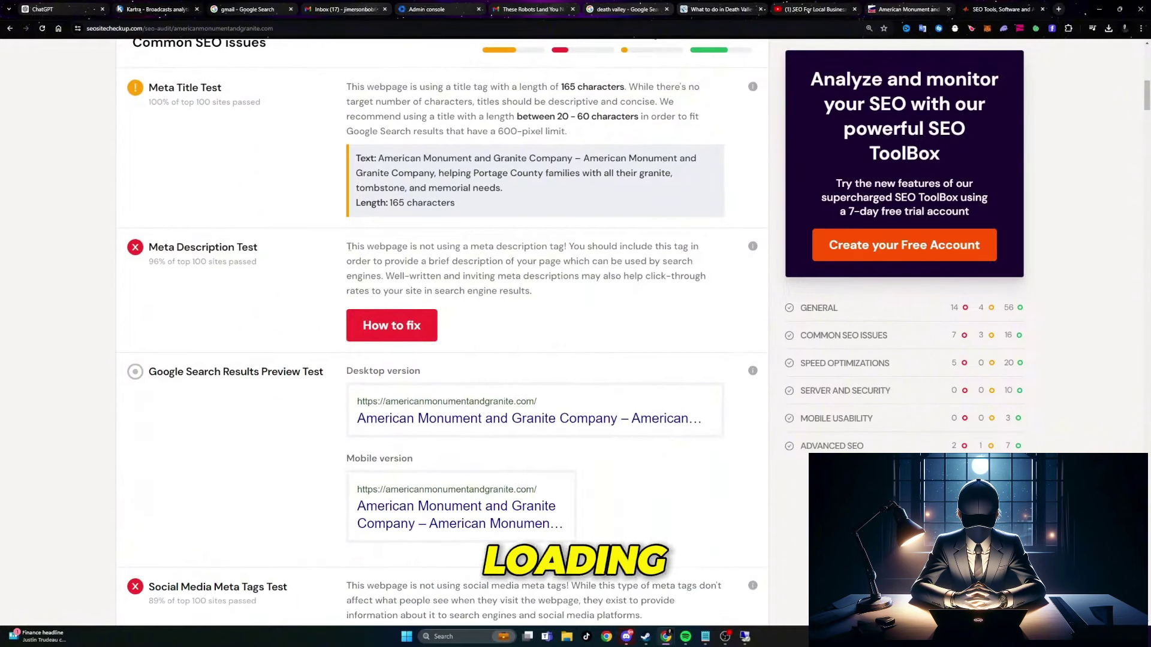
pyautogui.scroll(-1, 327, 274)
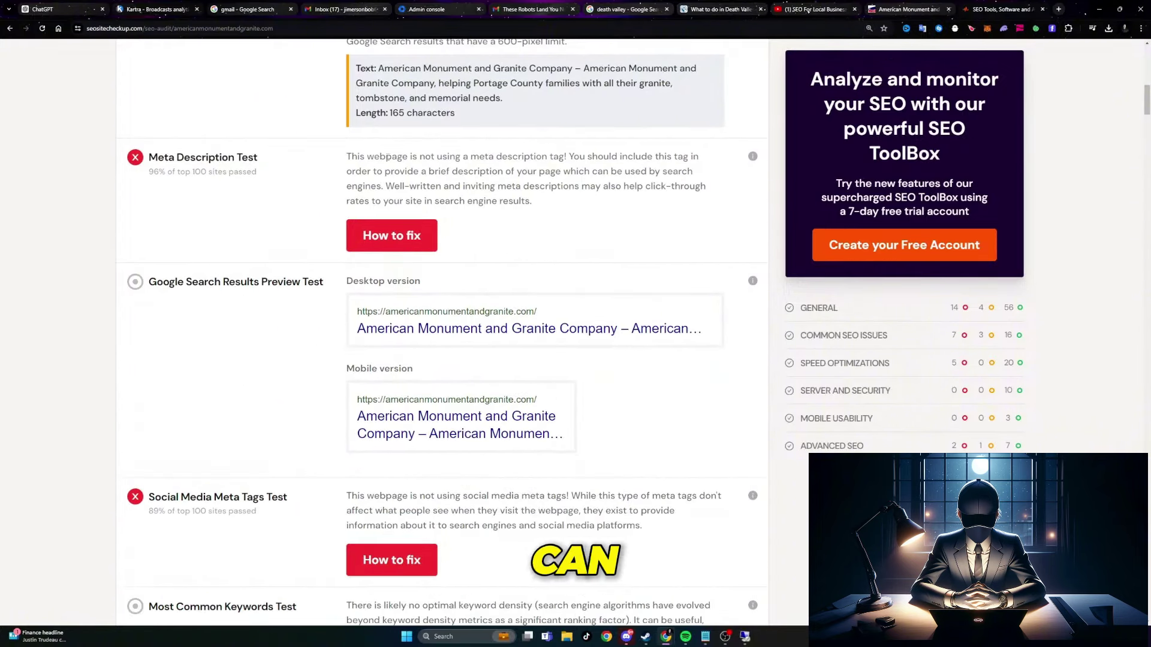
pyautogui.scroll(-1, 468, 280)
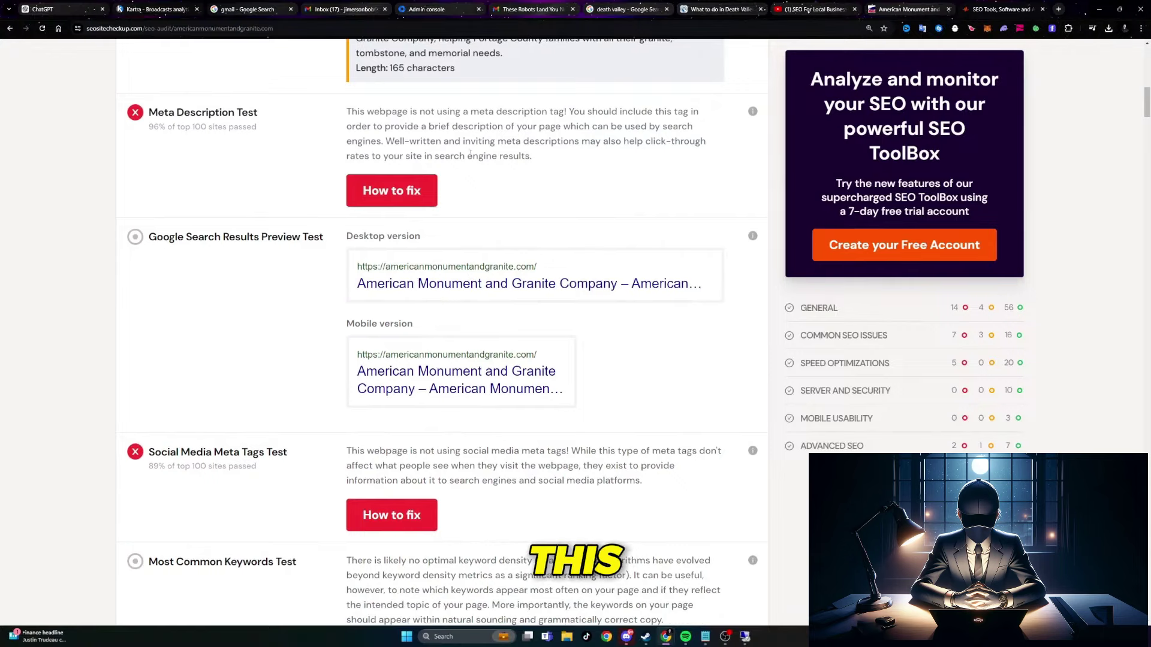
pyautogui.scroll(-3, 493, 222)
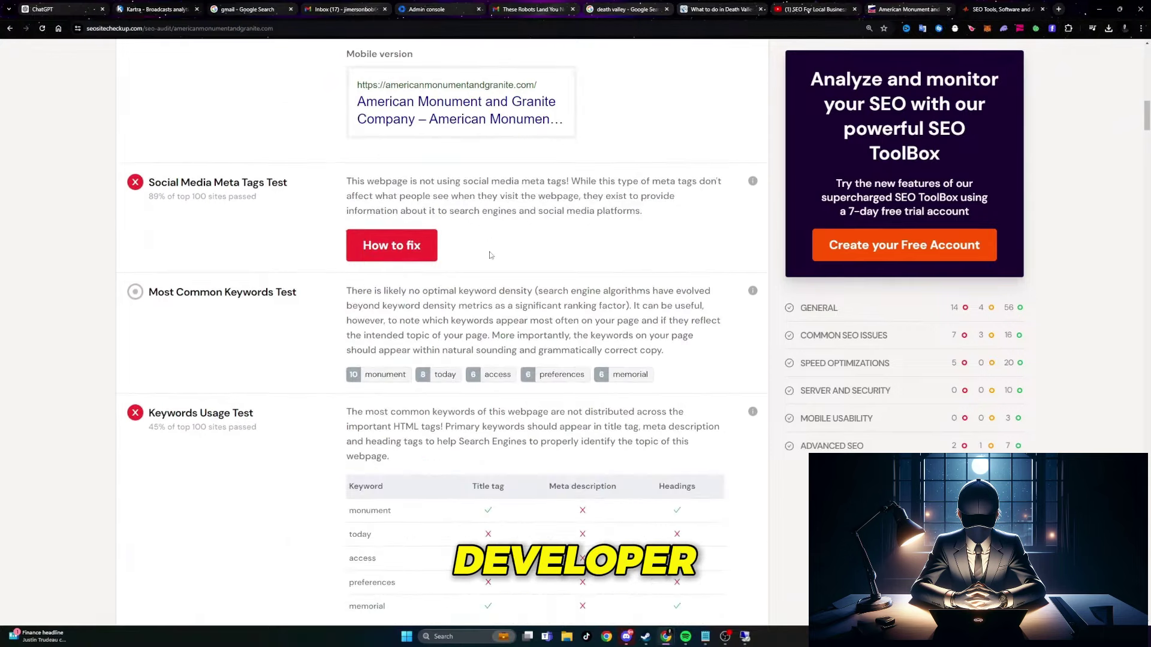
pyautogui.scroll(-2, 488, 218)
pyautogui.scroll(-3, 488, 218)
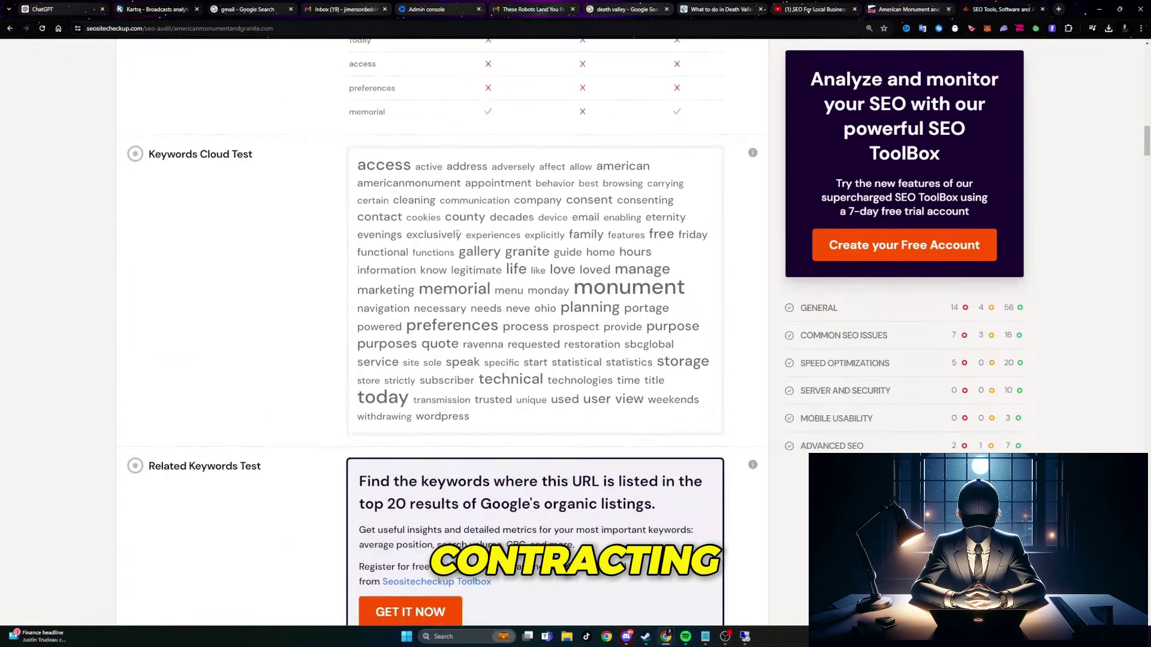
pyautogui.scroll(-5, 477, 234)
pyautogui.scroll(-4, 458, 261)
pyautogui.scroll(-2, 435, 295)
pyautogui.scroll(1, 436, 296)
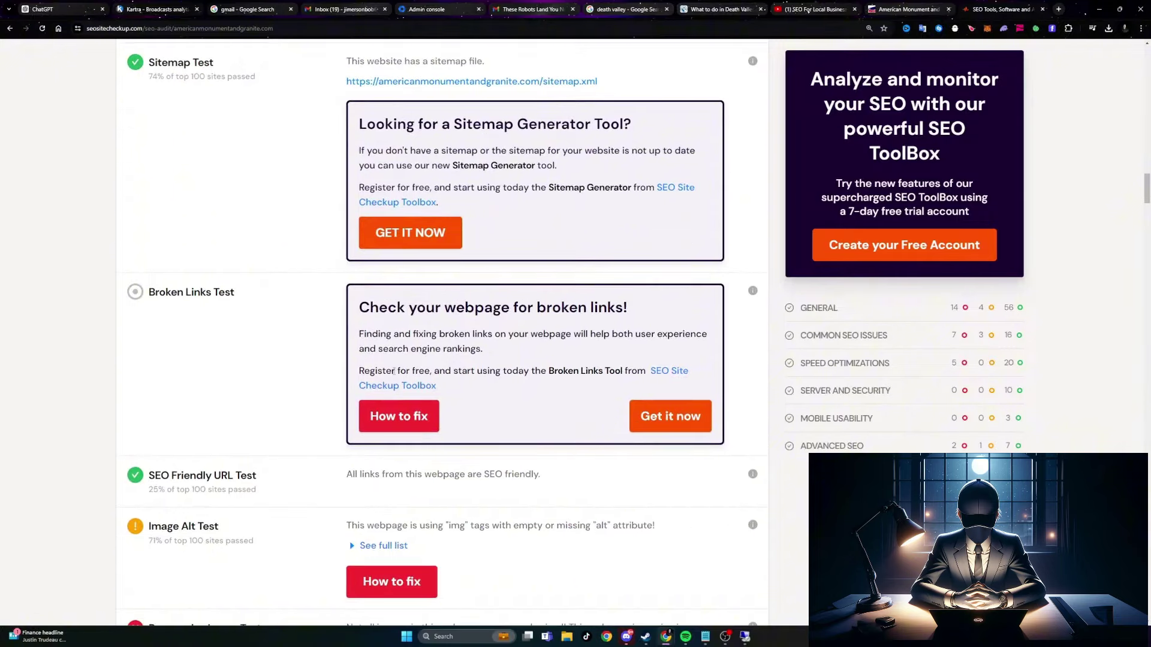
pyautogui.scroll(-4, 444, 335)
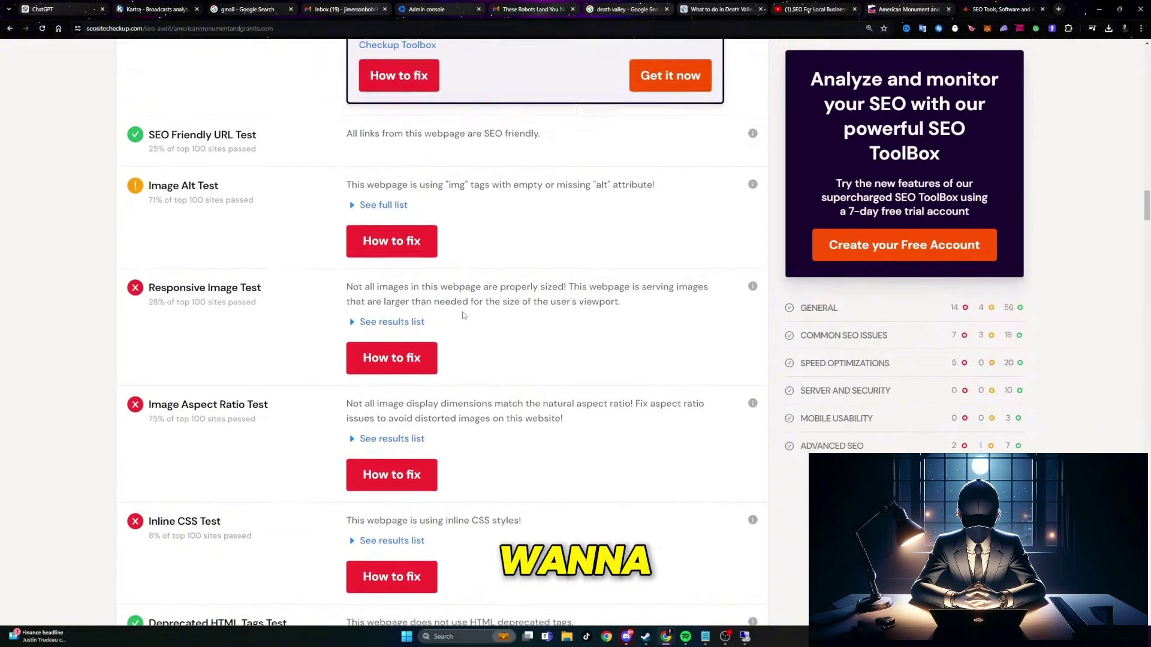